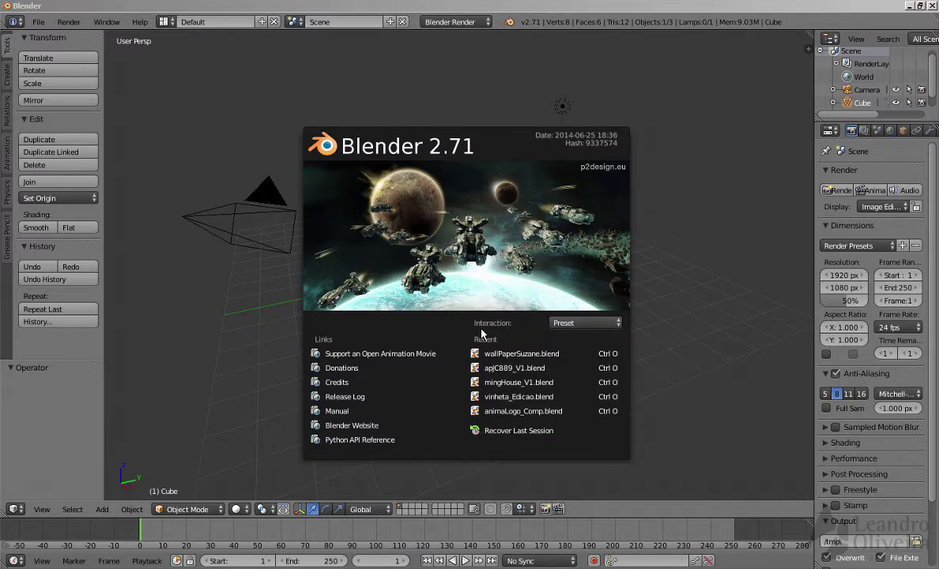
Step: Close the splash screen and look through the File, Render, Window and Help menus and the render engine choices
left_click(602, 329)
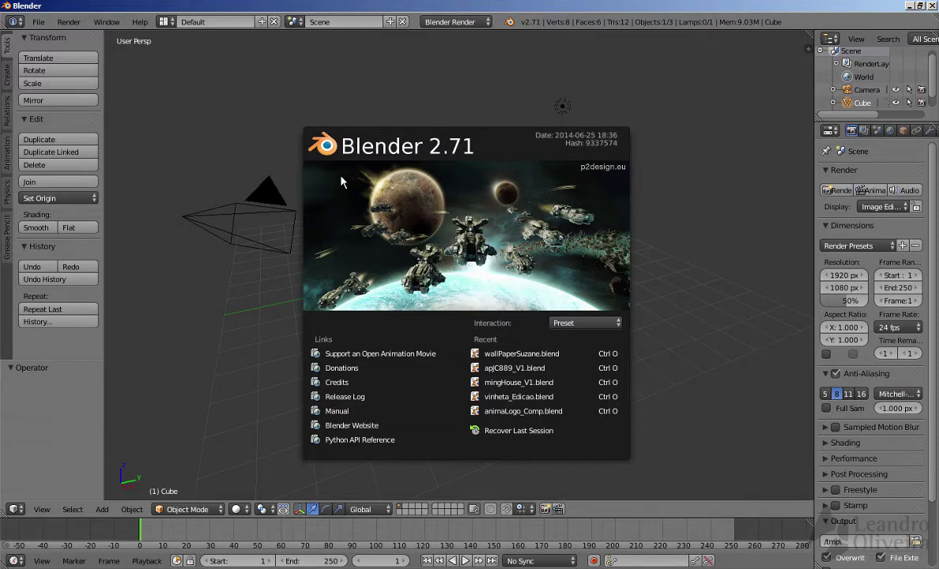
left_click(569, 228)
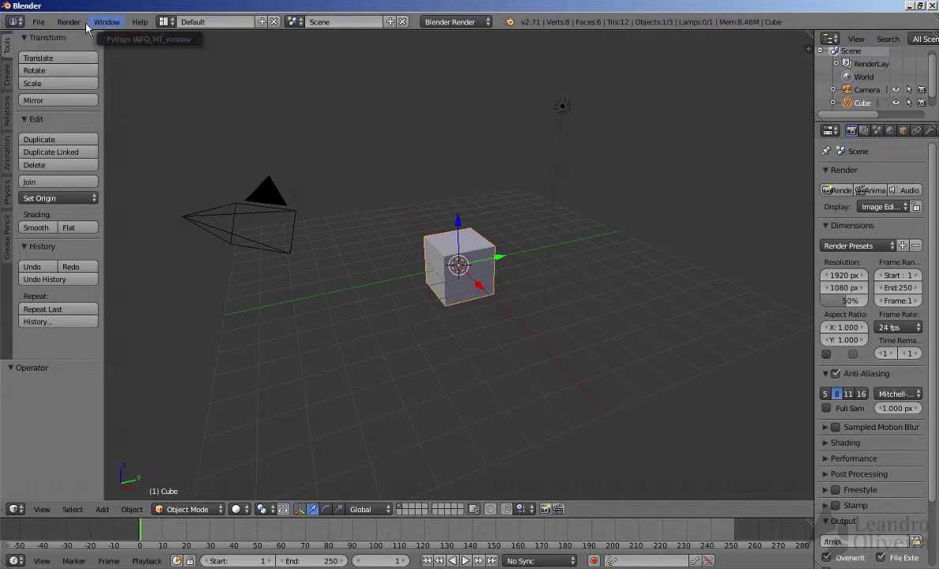
left_click(40, 26)
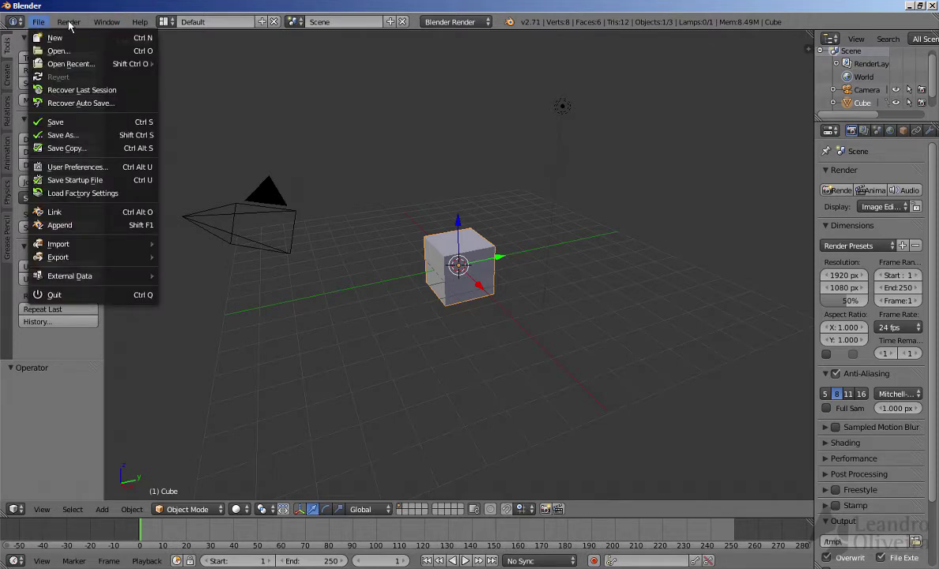
left_click(69, 25)
left_click(68, 22)
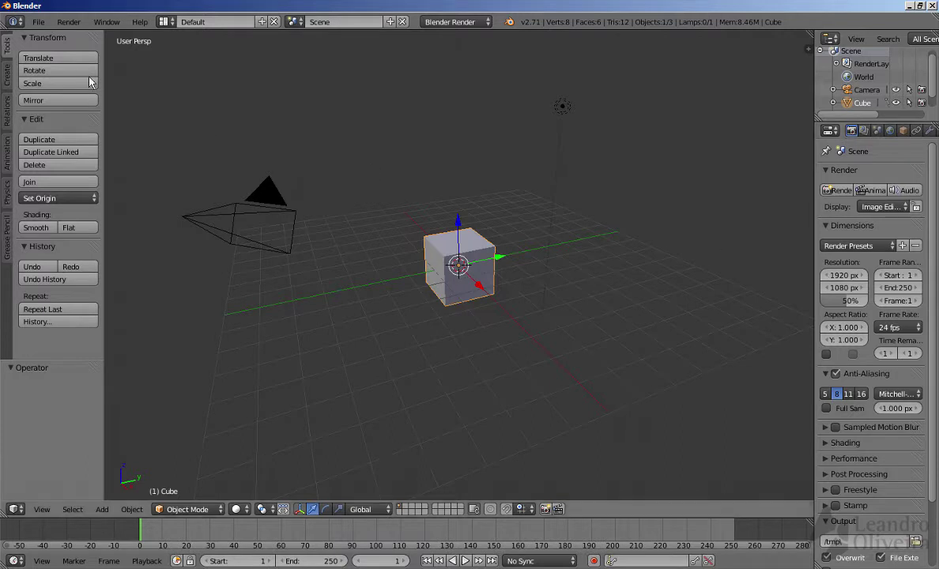
left_click(106, 22)
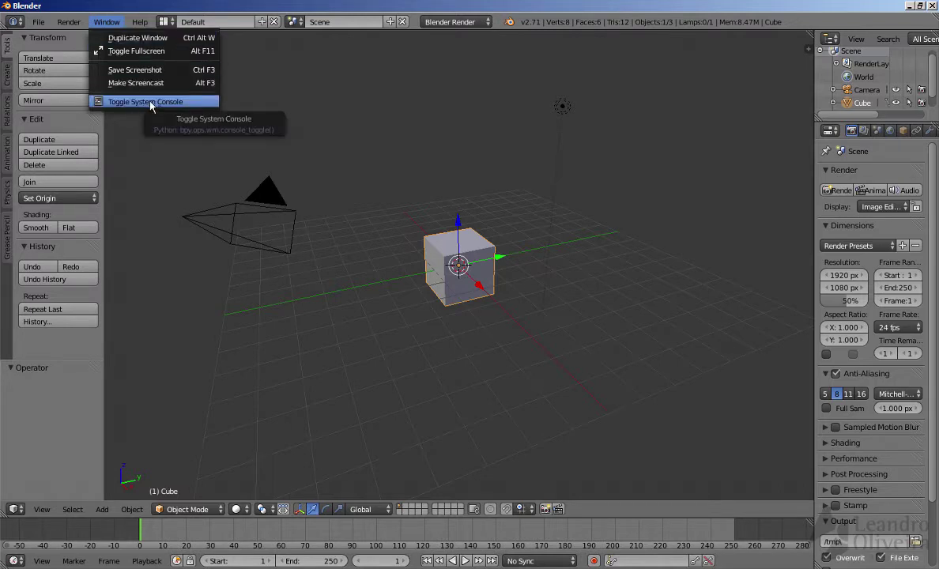
left_click(139, 22)
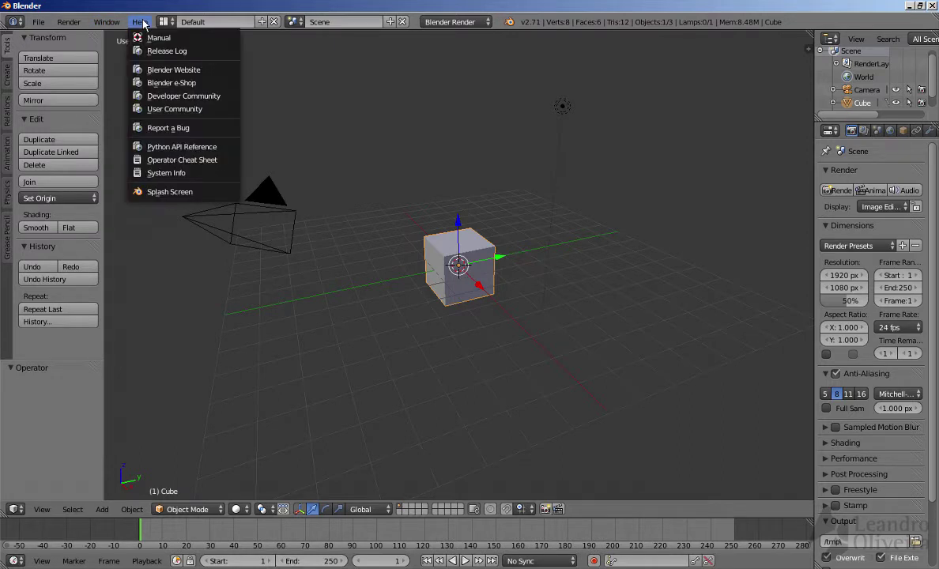
left_click(159, 192)
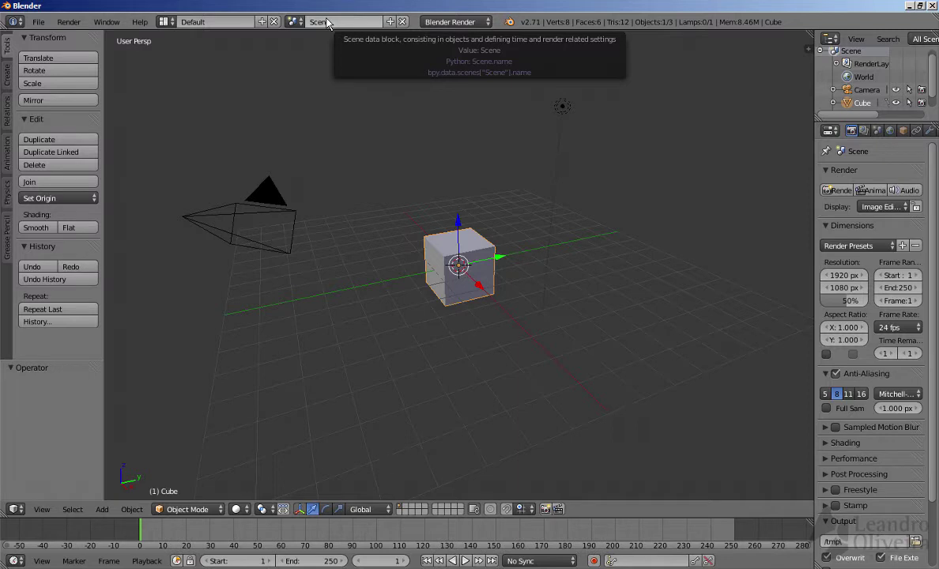
left_click(478, 24)
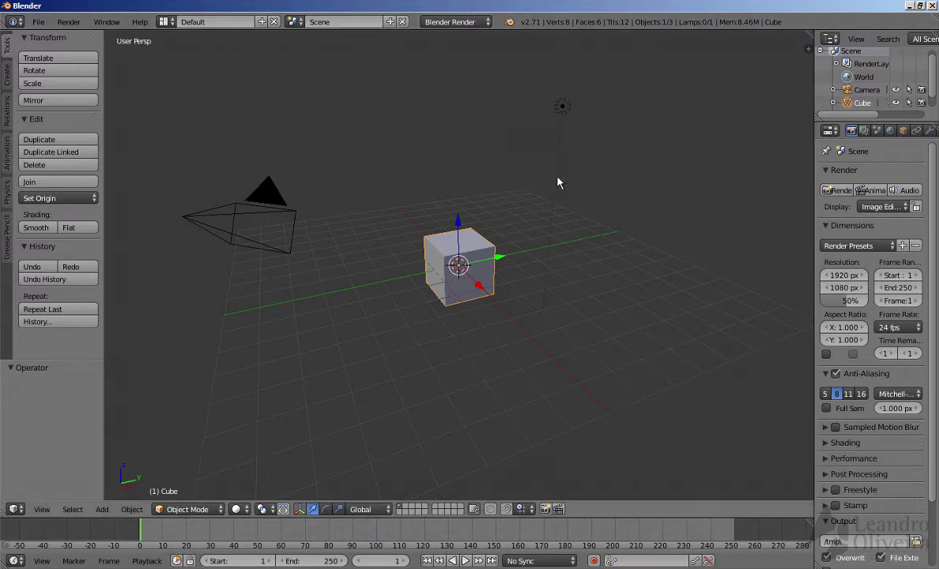
Step: Select the lamp, reselect the cube, and enlarge the Outliner area downward so the whole scene list fits
right_click(562, 108)
right_click(457, 249)
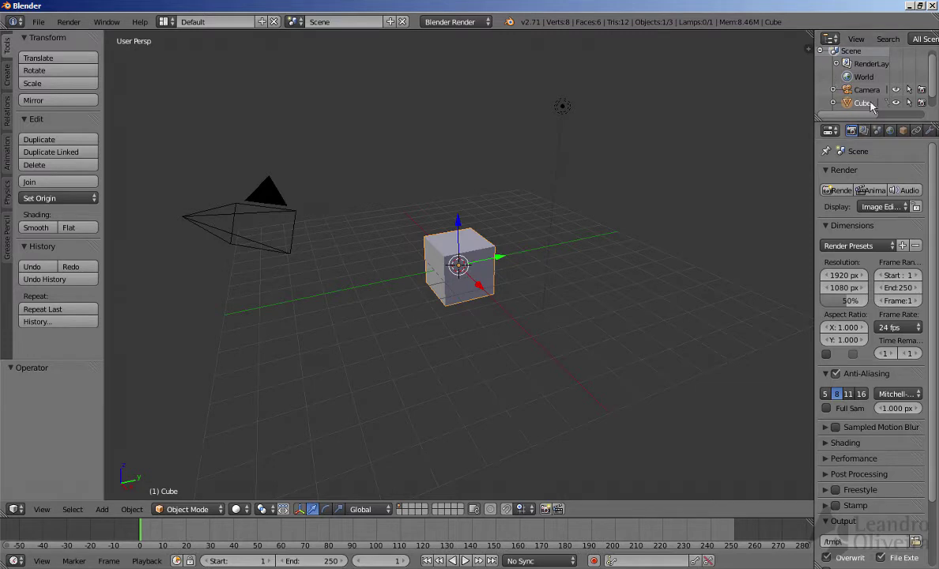
left_click_drag(843, 121, 836, 170)
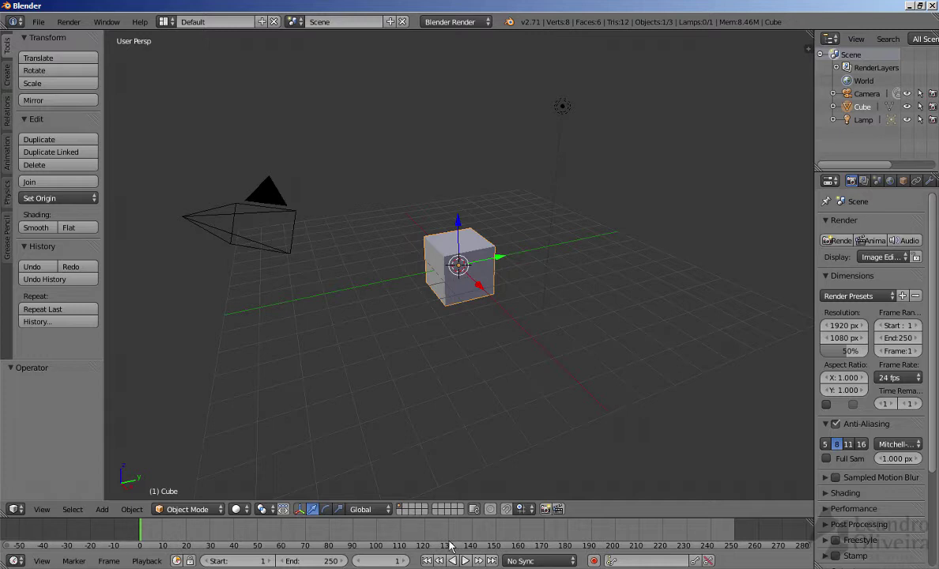
Step: Look over the main viewport's View options and change that 3D View area to the UV/Image Editor
left_click(13, 510)
left_click(42, 509)
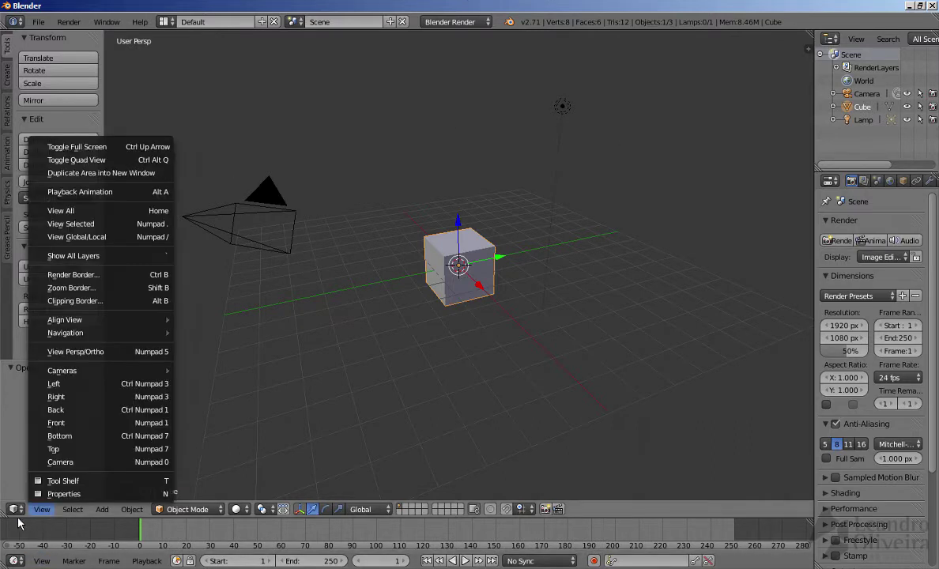
left_click(14, 510)
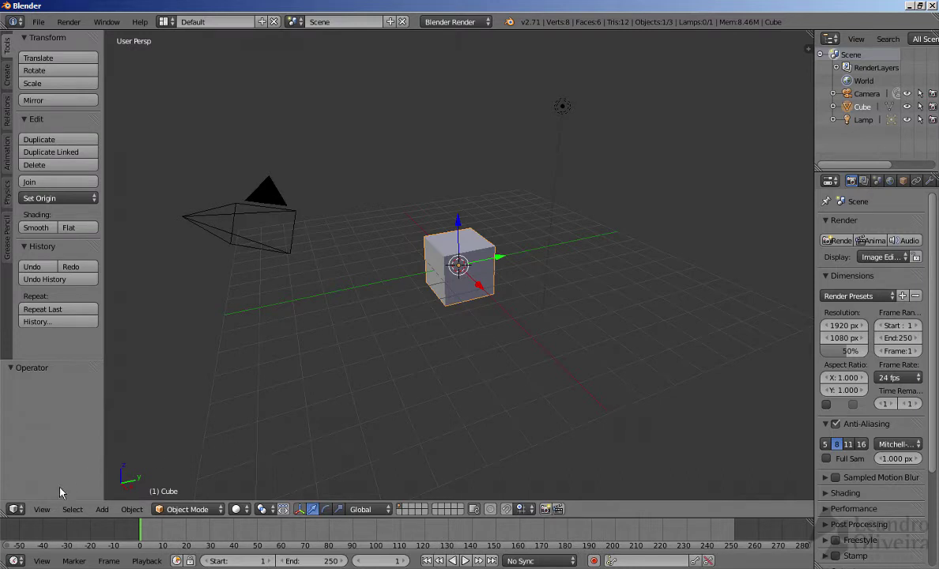
left_click(15, 510)
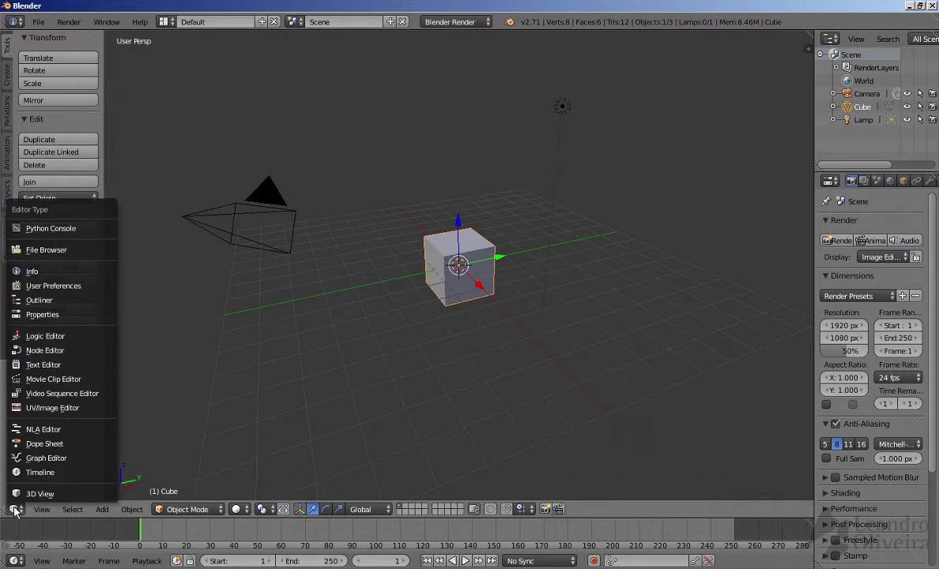
left_click(62, 408)
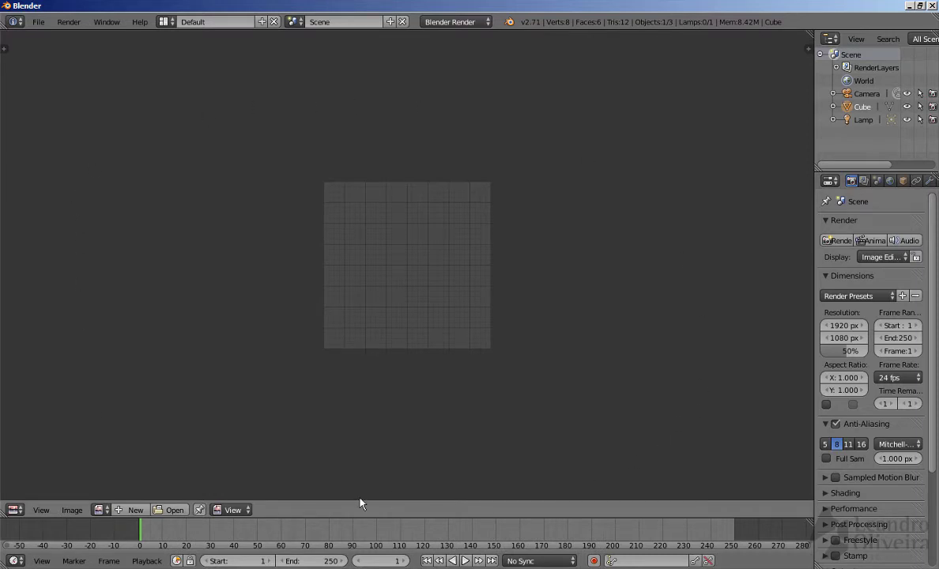
Step: Change the Outliner area to a 3D View with the cube seen at an angle, and widen that whole column
left_click(14, 21)
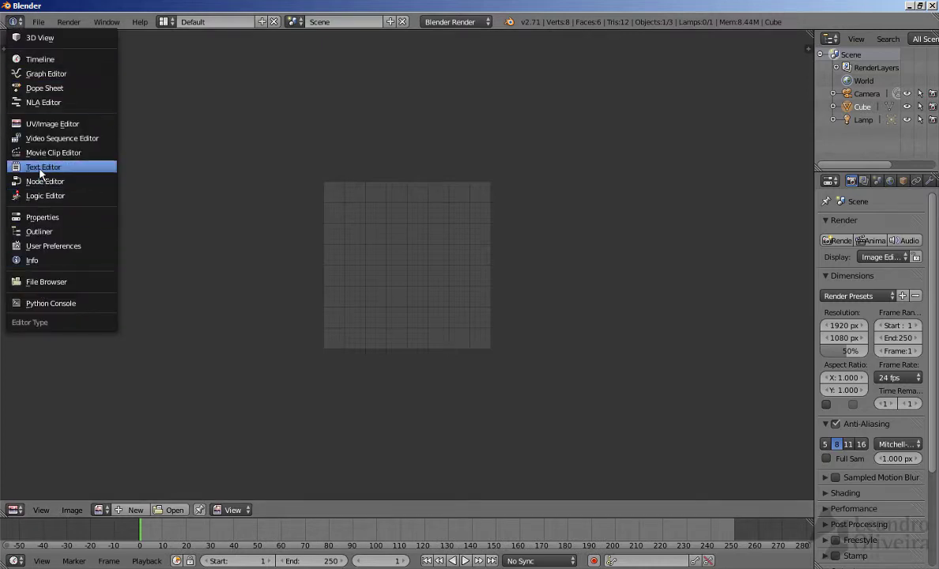
left_click(829, 39)
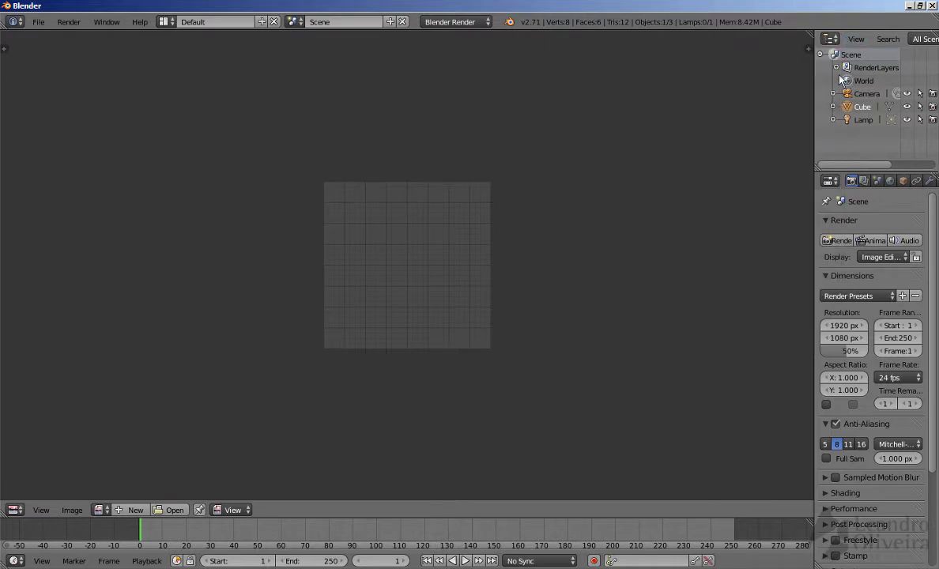
left_click(828, 38)
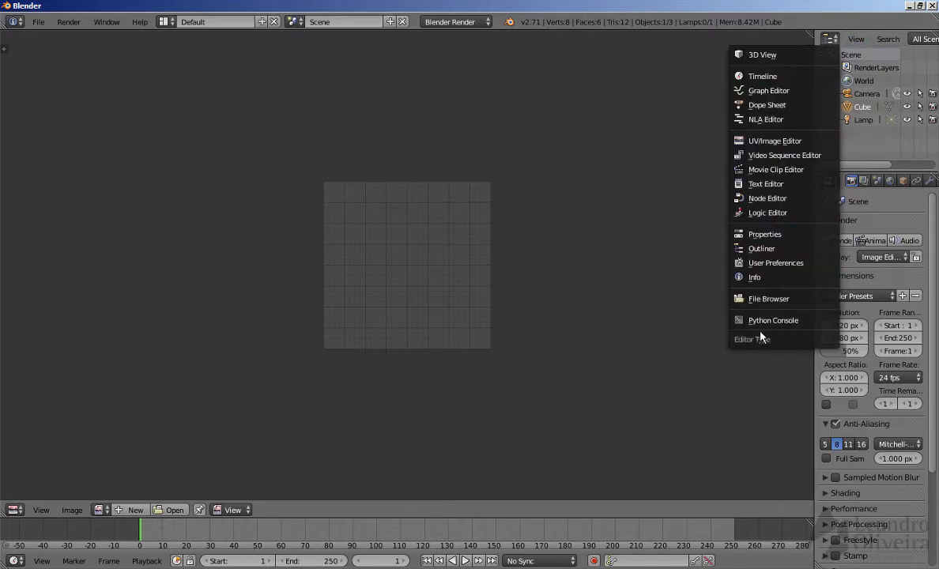
left_click(751, 55)
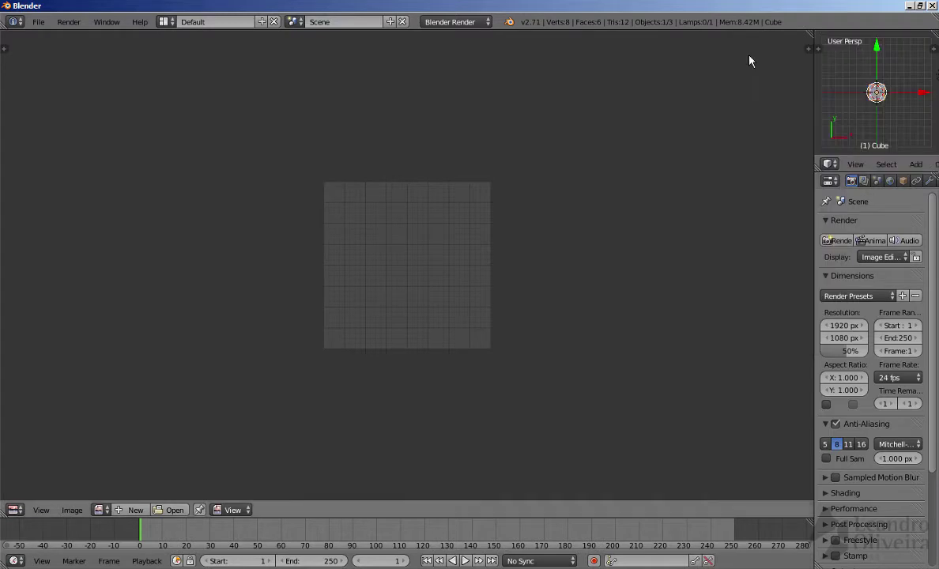
middle_click_drag(856, 130, 876, 122)
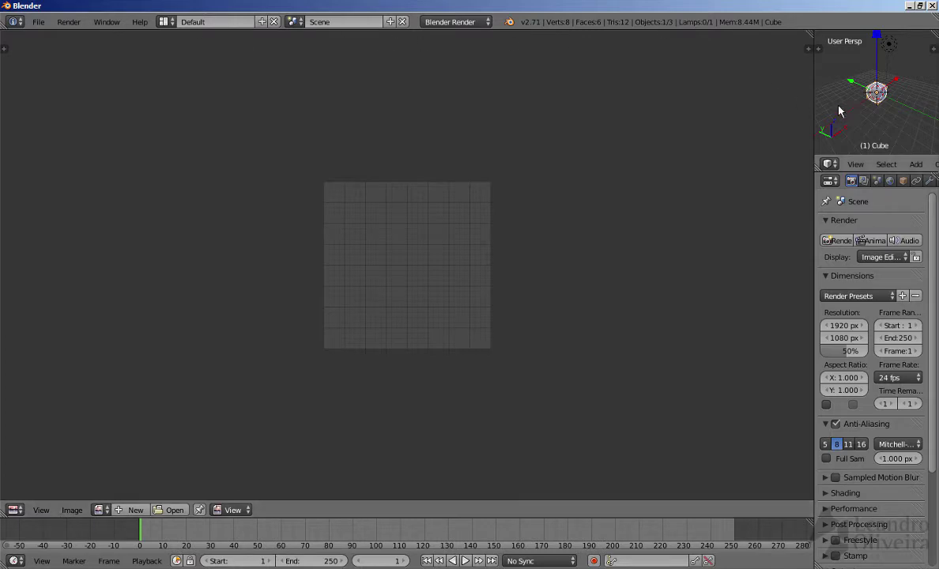
left_click_drag(816, 105, 642, 178)
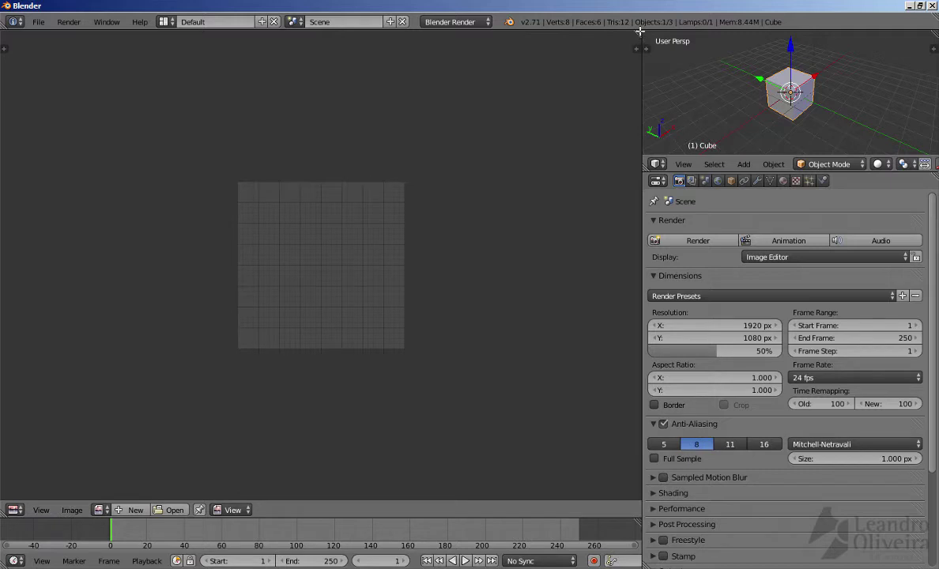
Step: Split the UV/Image Editor area into three columns, dividing the first and middle columns into upper and lower areas
left_click_drag(639, 32, 305, 95)
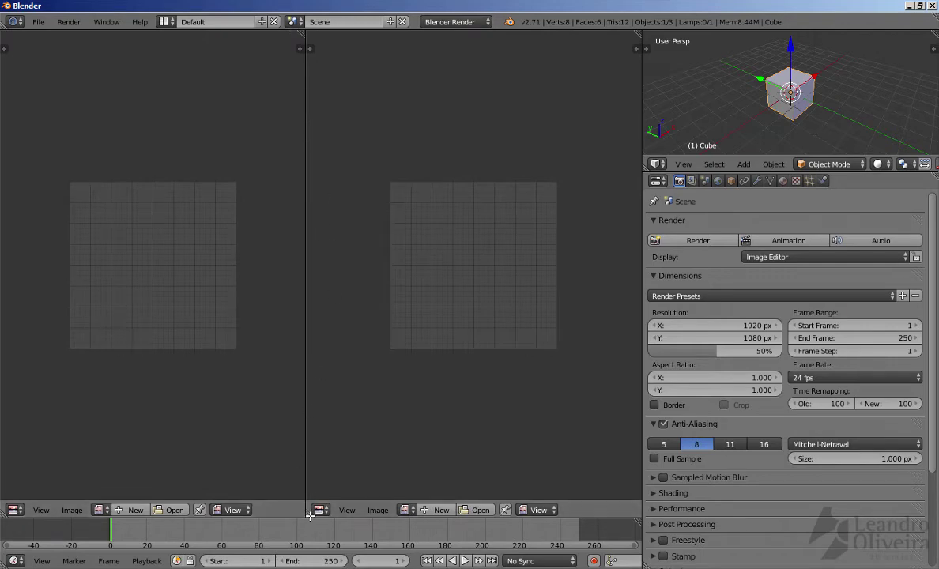
left_click_drag(310, 512, 317, 506)
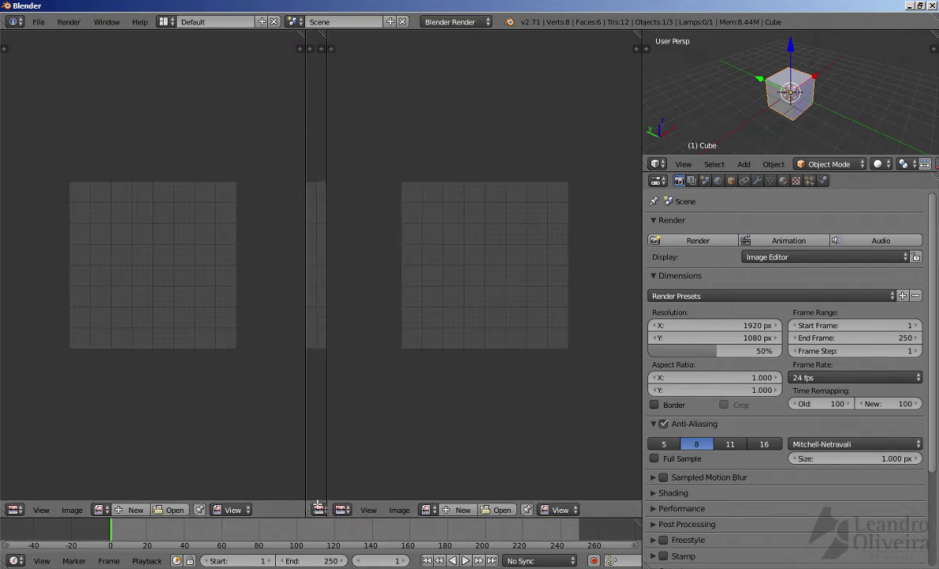
left_click_drag(324, 465, 453, 447)
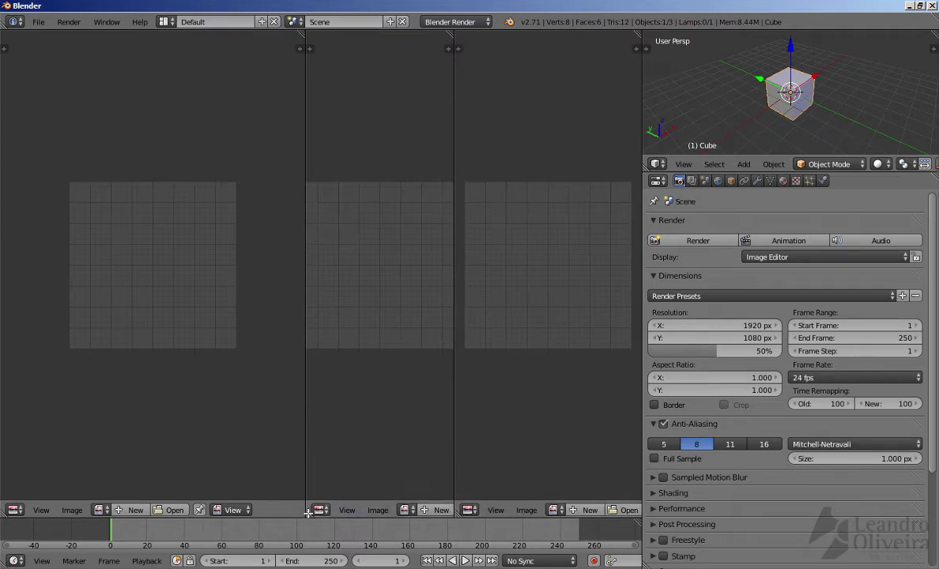
left_click_drag(309, 514, 329, 284)
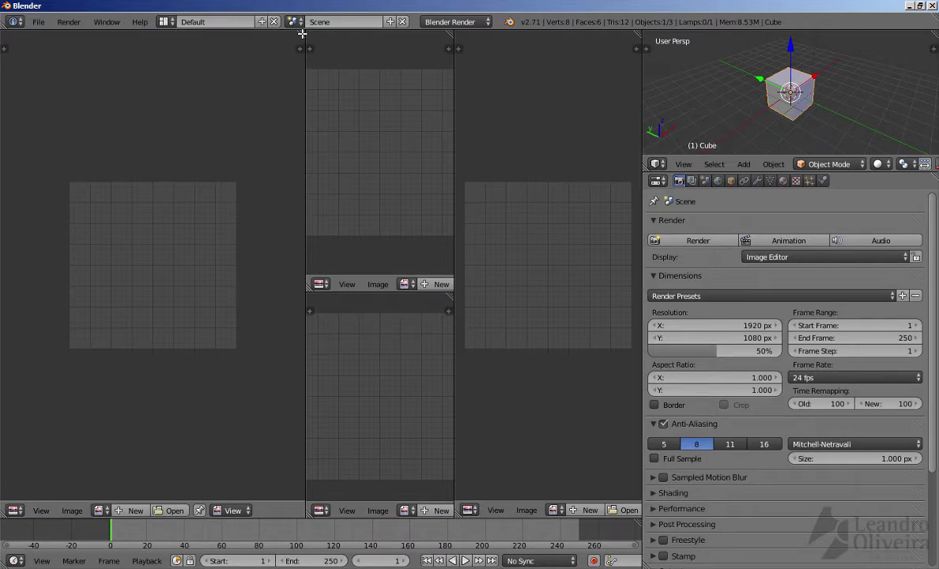
left_click_drag(302, 33, 270, 201)
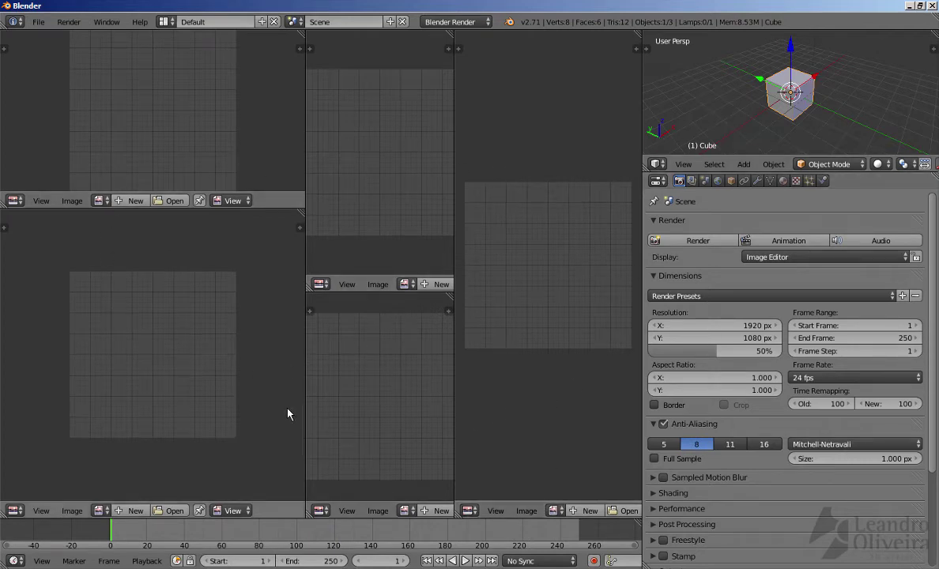
Step: Set the first column's lower area to NLA Editor, its upper area to Video Sequence Editor, and the middle column's upper area to Timeline
left_click(14, 511)
left_click(26, 430)
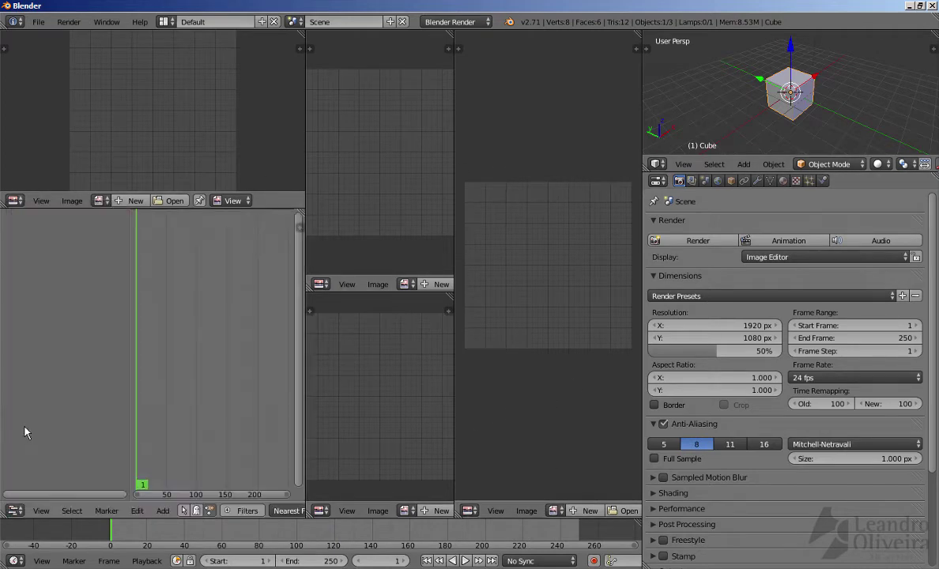
left_click(13, 200)
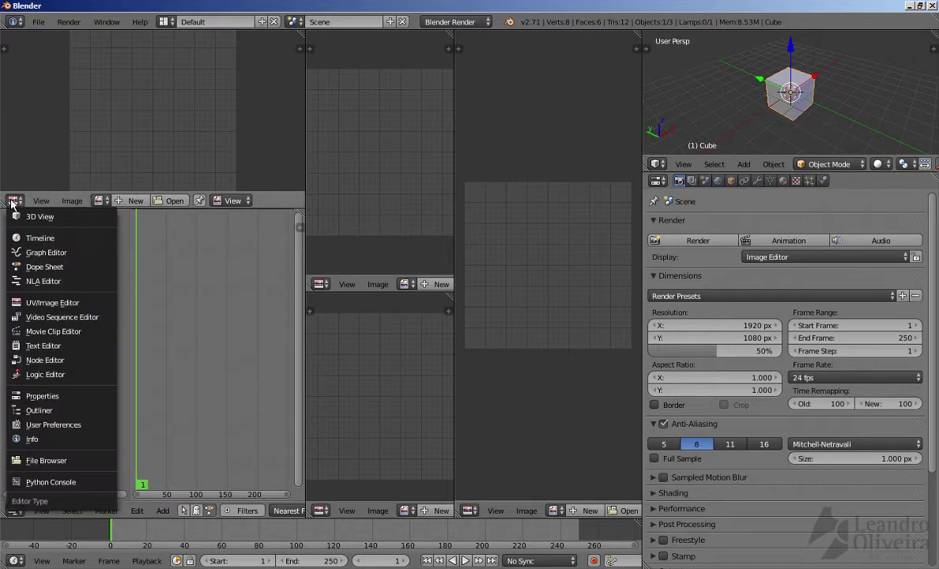
left_click(62, 317)
left_click(320, 283)
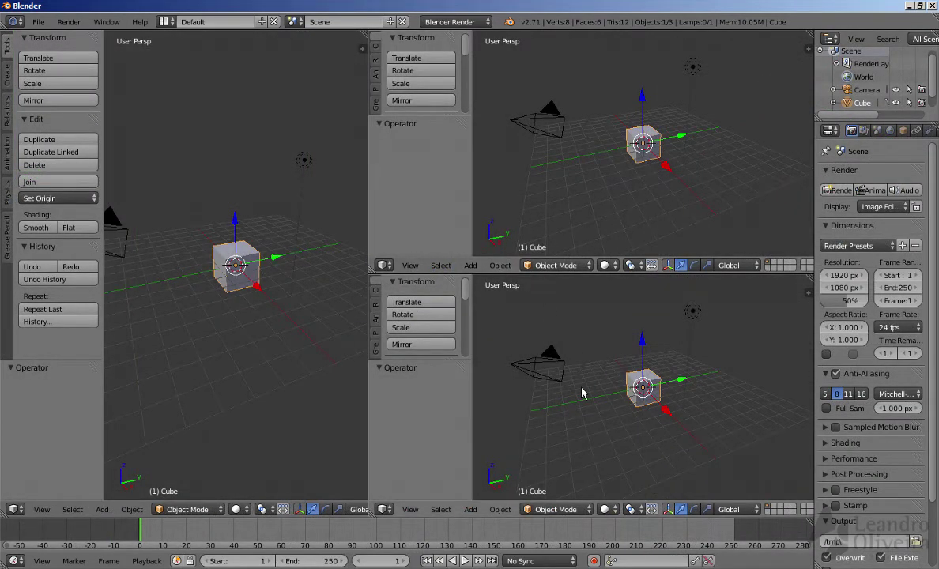
Step: Change the upper 3D View in the second column to the Graph Editor
left_click(382, 266)
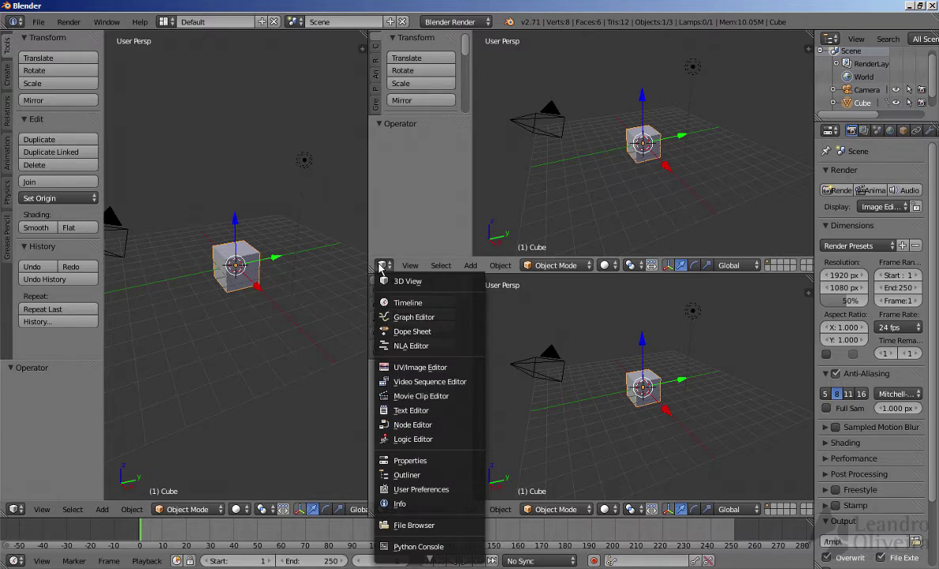
left_click(405, 318)
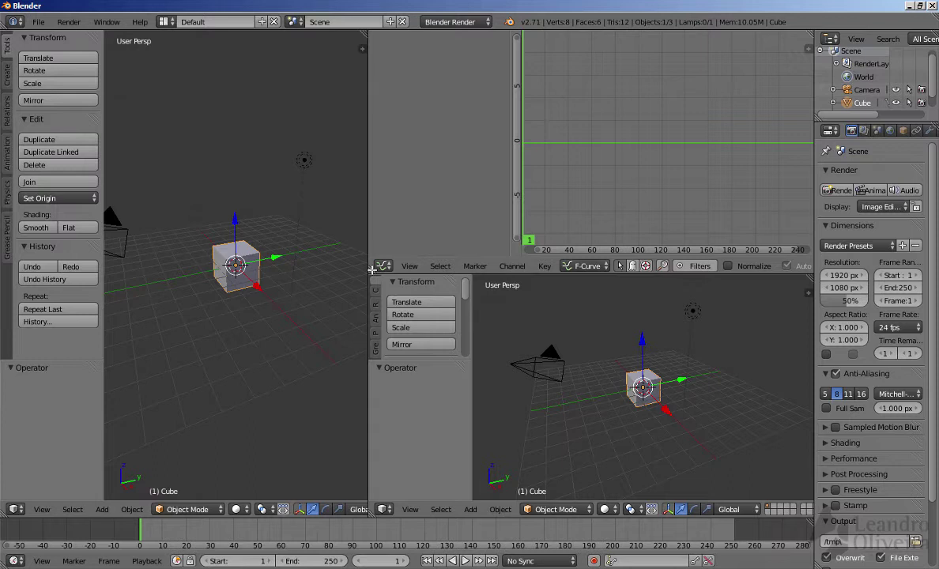
Step: Join the areas by extending the Graph Editor over the 3D View below it, and the first column's 3D View over the Graph Editor
left_click_drag(371, 270, 498, 394)
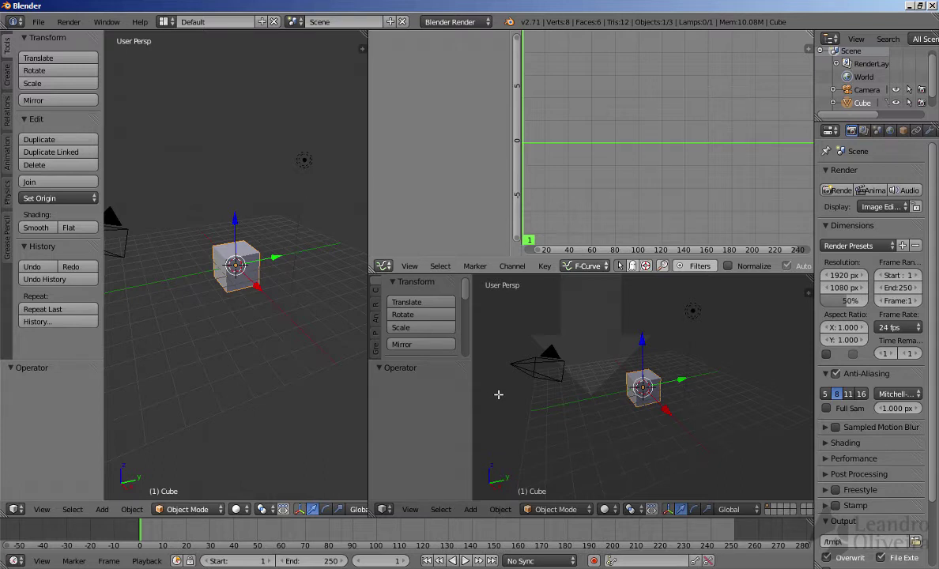
left_click_drag(499, 394, 587, 335)
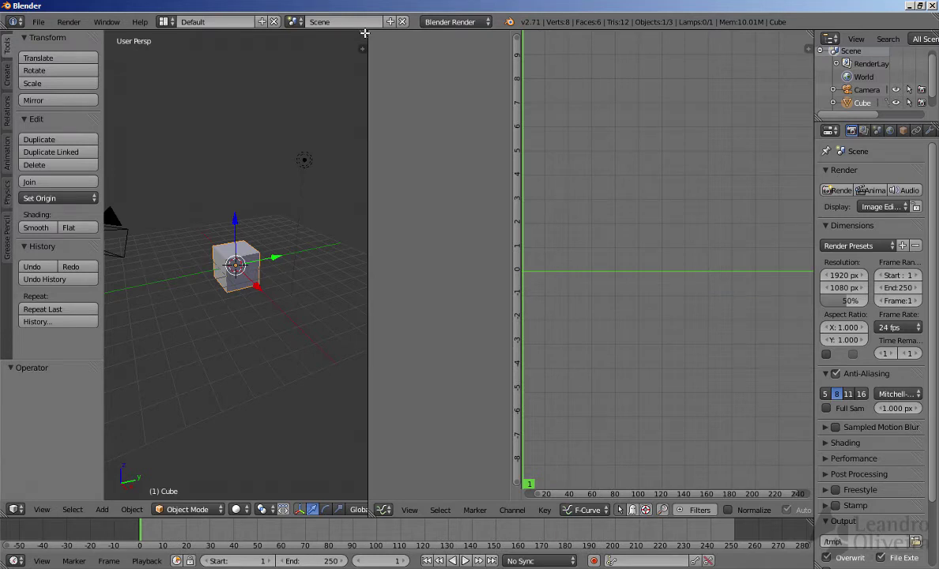
left_click_drag(365, 33, 592, 113)
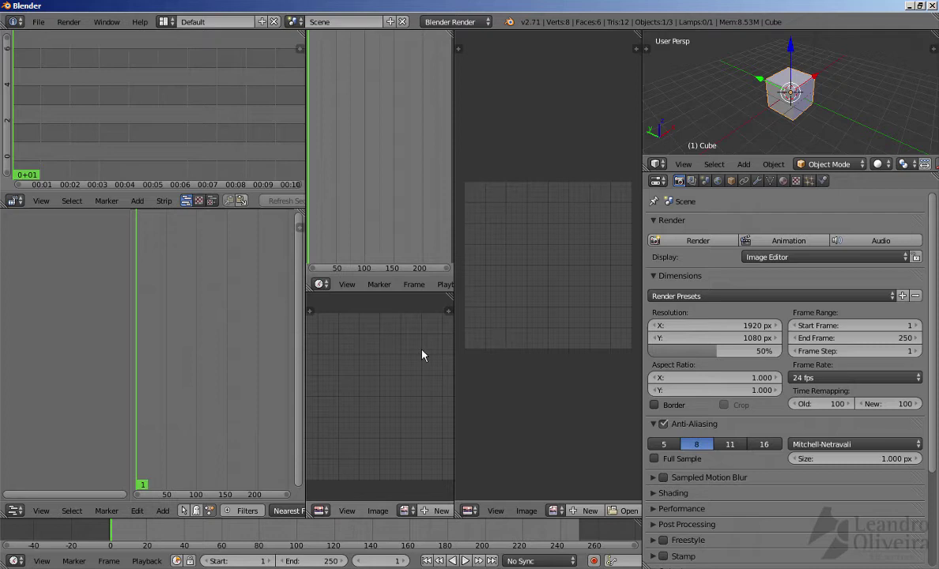
Step: Switch the screen layout from Default to Animation
left_click(166, 26)
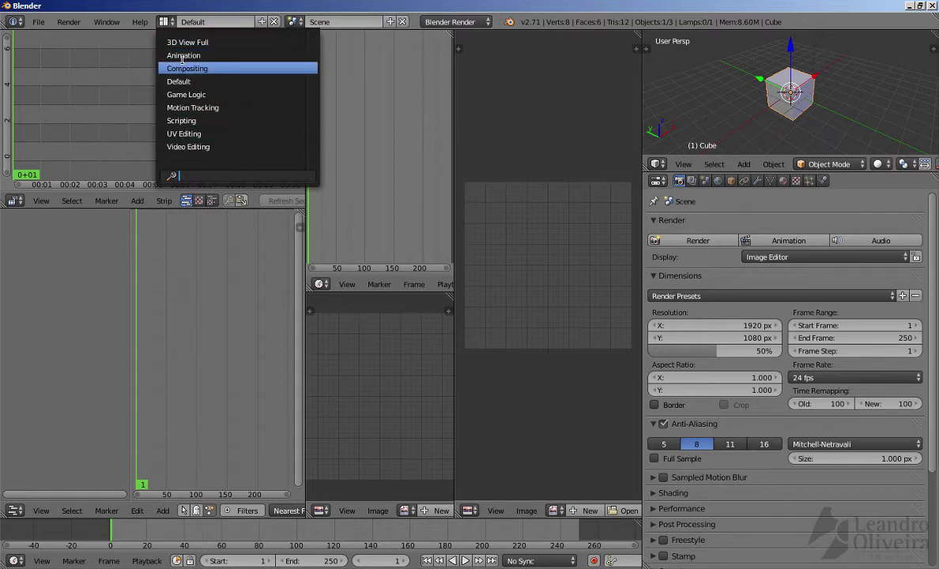
left_click(181, 55)
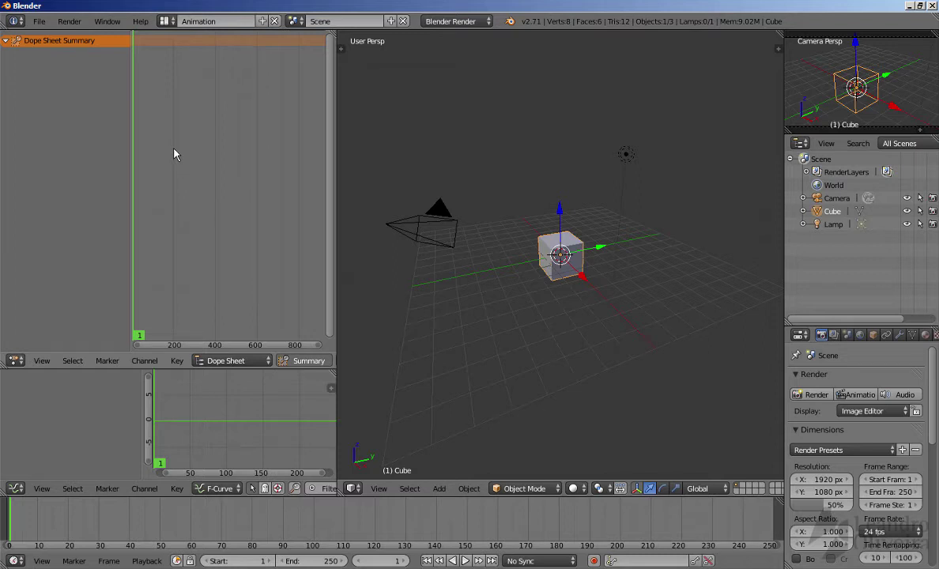
Step: Cycle the screen layout through Scripting and Compositing, ending on Default
left_click(164, 20)
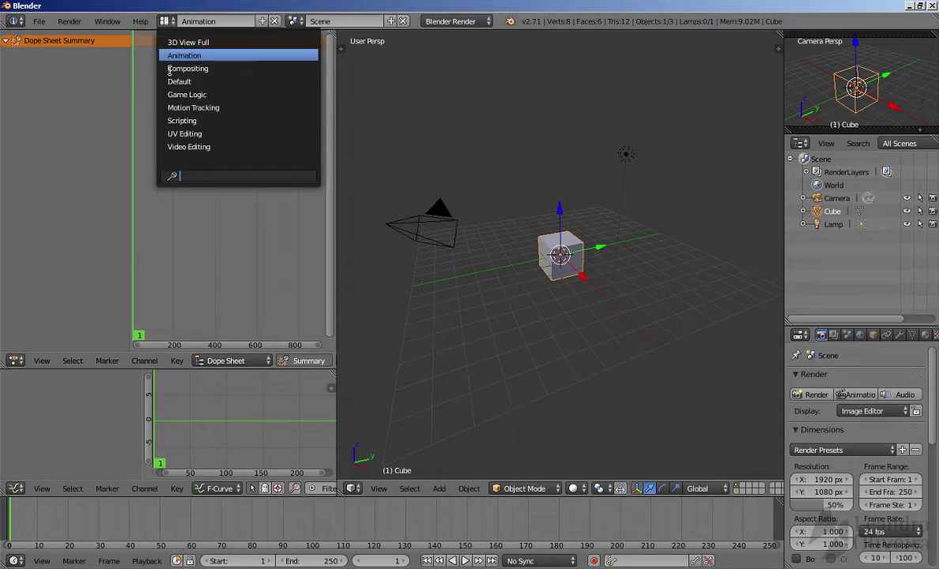
left_click(169, 120)
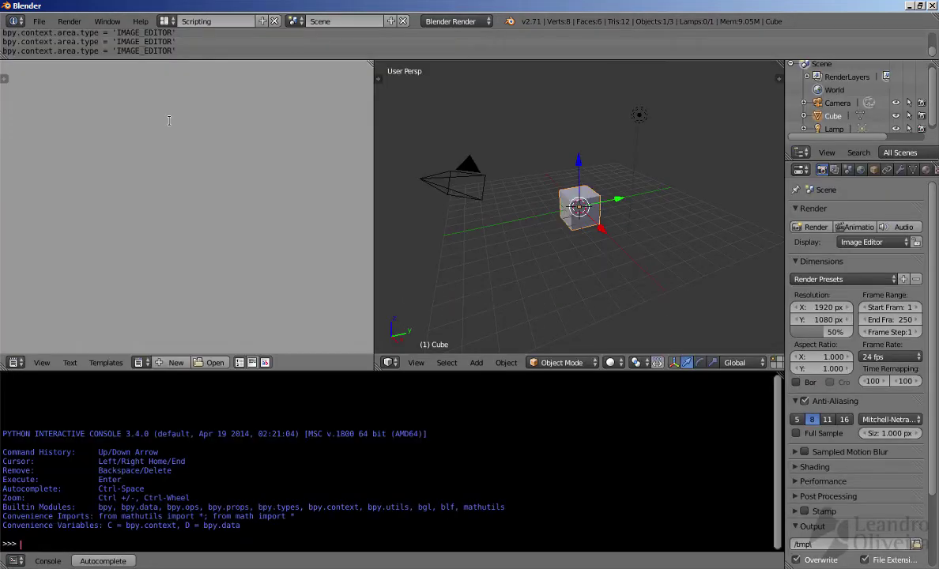
left_click(163, 22)
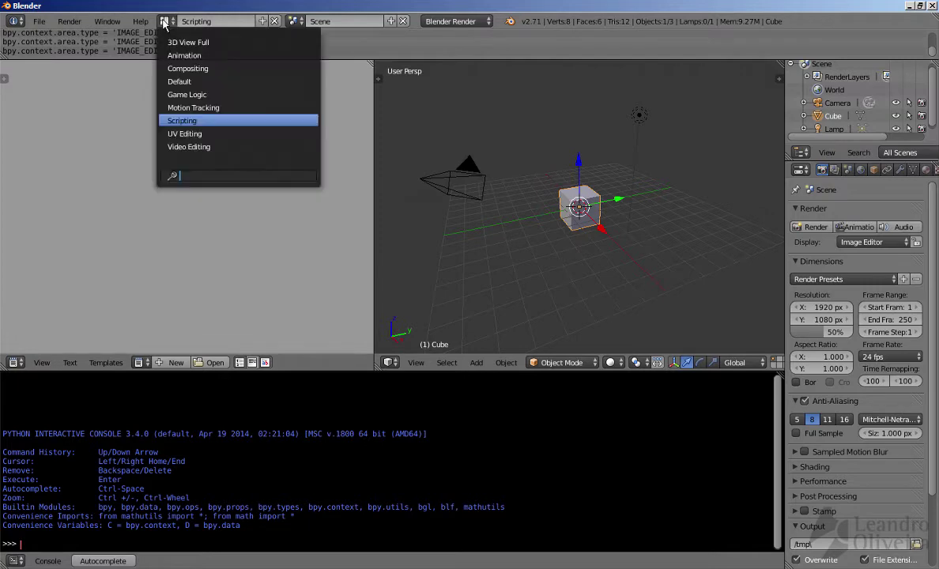
left_click(188, 69)
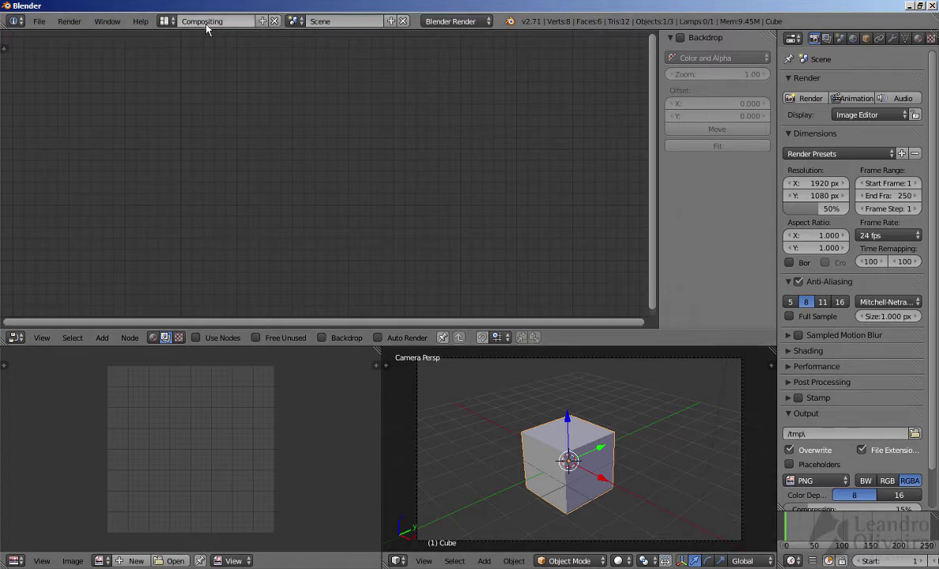
left_click(164, 22)
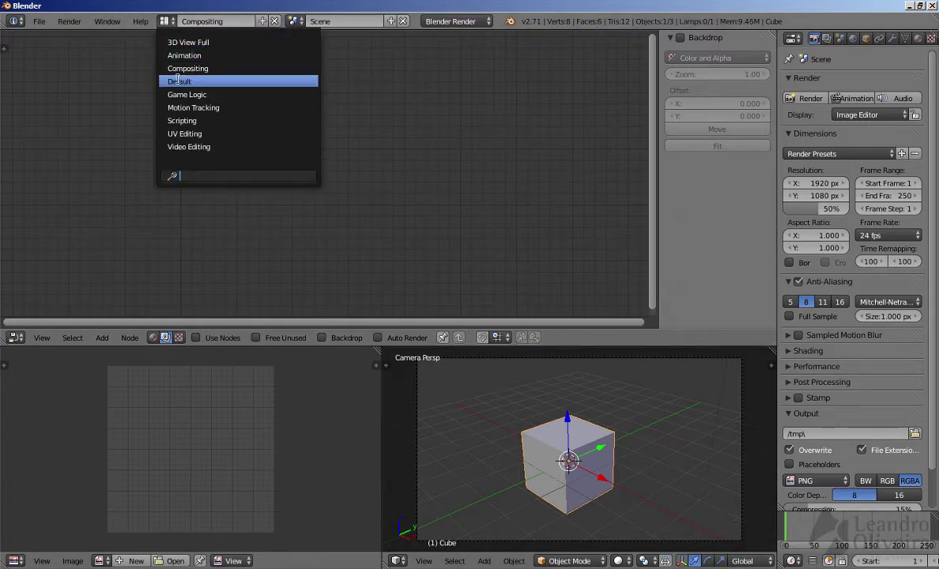
left_click(177, 81)
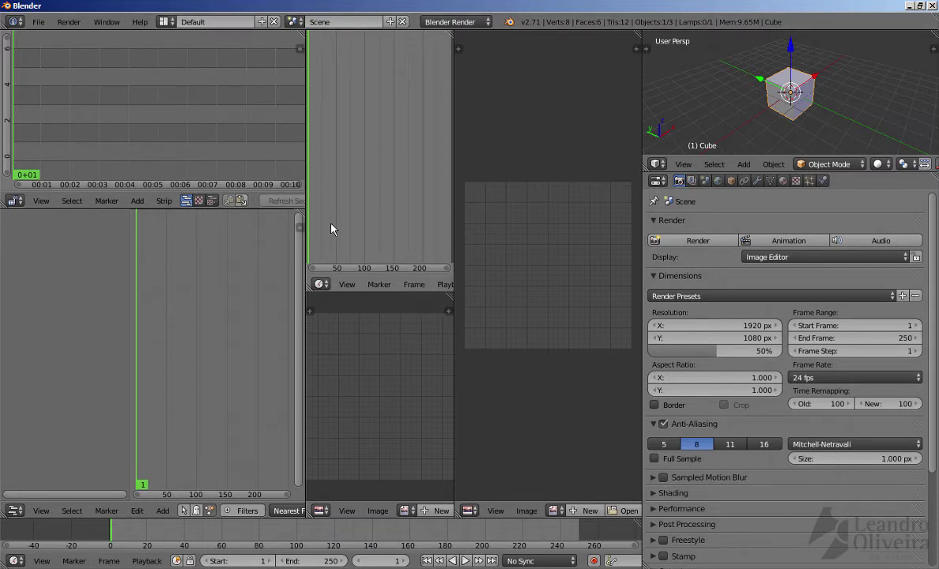
Step: Quit Blender without saving, and start it again with the splash screen dismissed and the window maximized
left_click(934, 6)
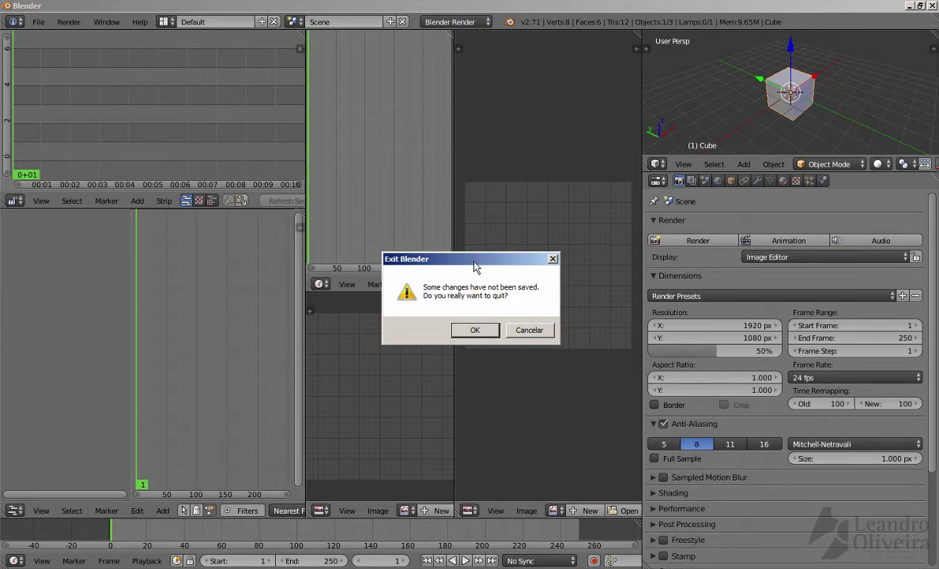
left_click(476, 330)
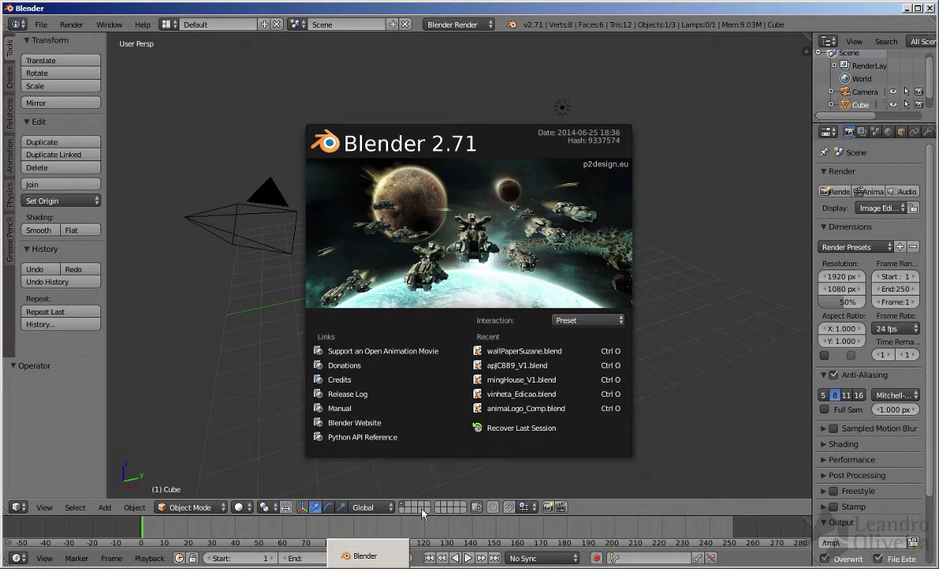
left_click(676, 153)
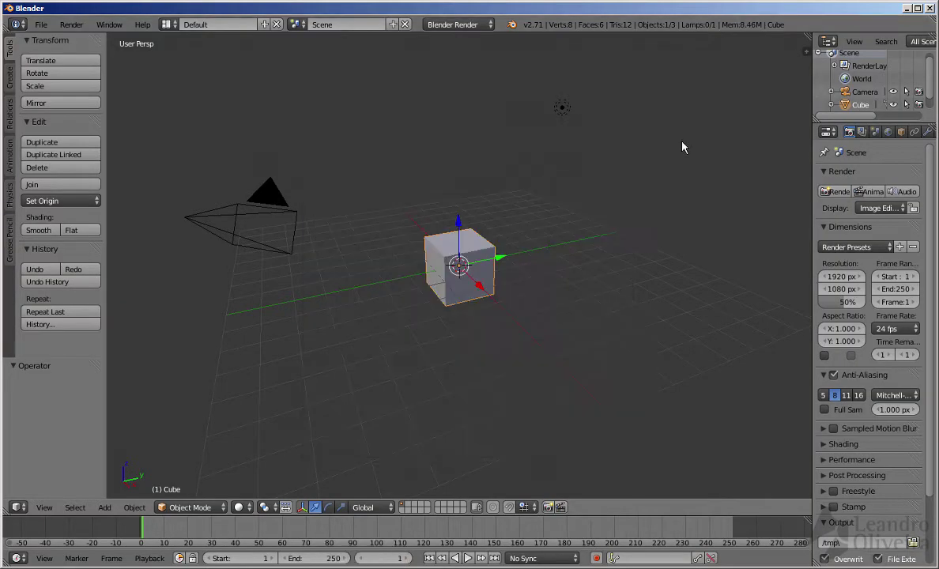
left_click(917, 8)
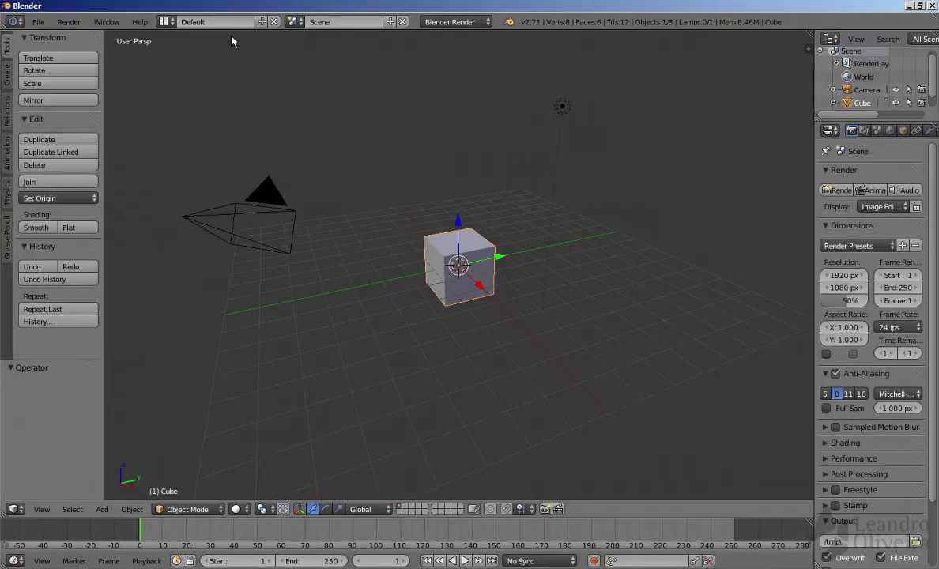
Step: Switch the screen layout to Compositing and return to Default
left_click(165, 22)
left_click(188, 68)
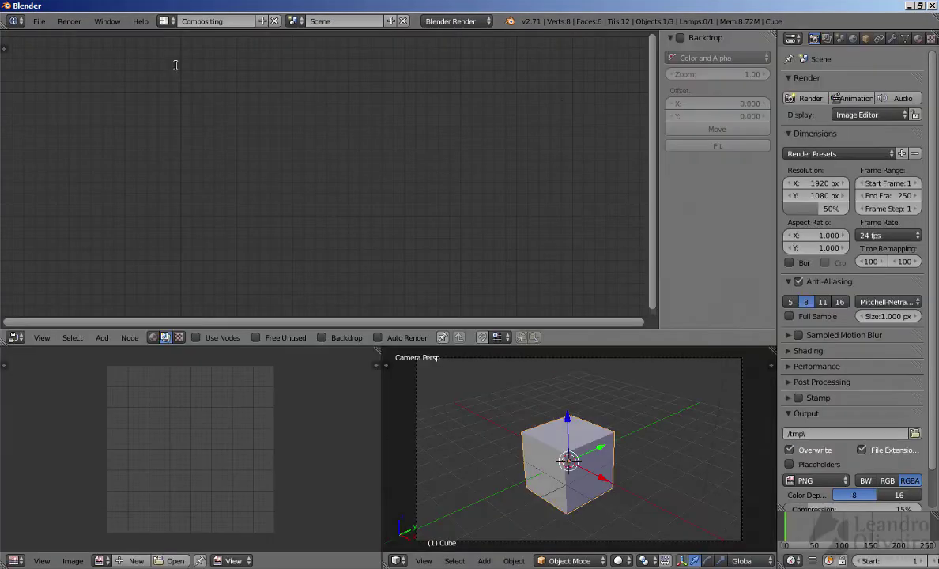
left_click(165, 23)
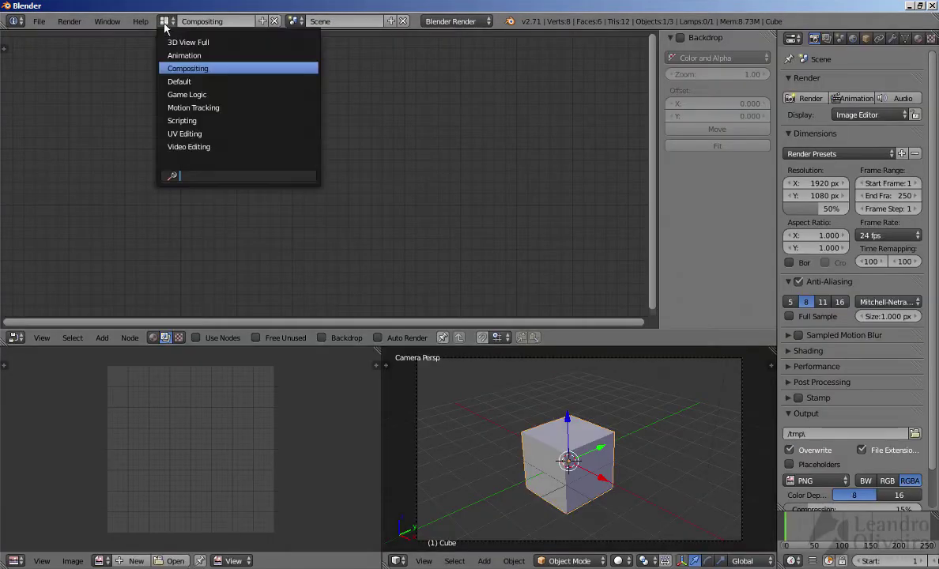
left_click(180, 82)
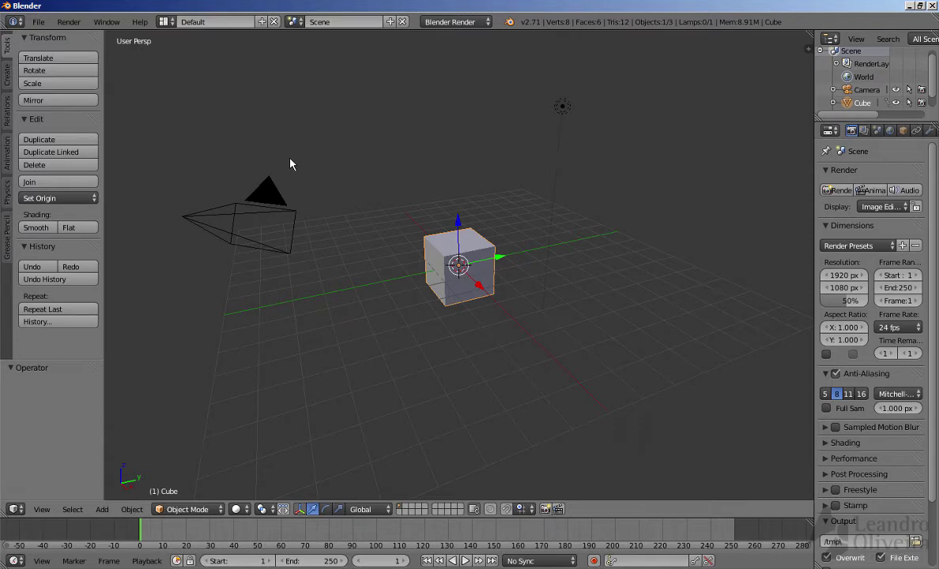
Step: Add a new screen layout based on Default and name it Teste
left_click(261, 23)
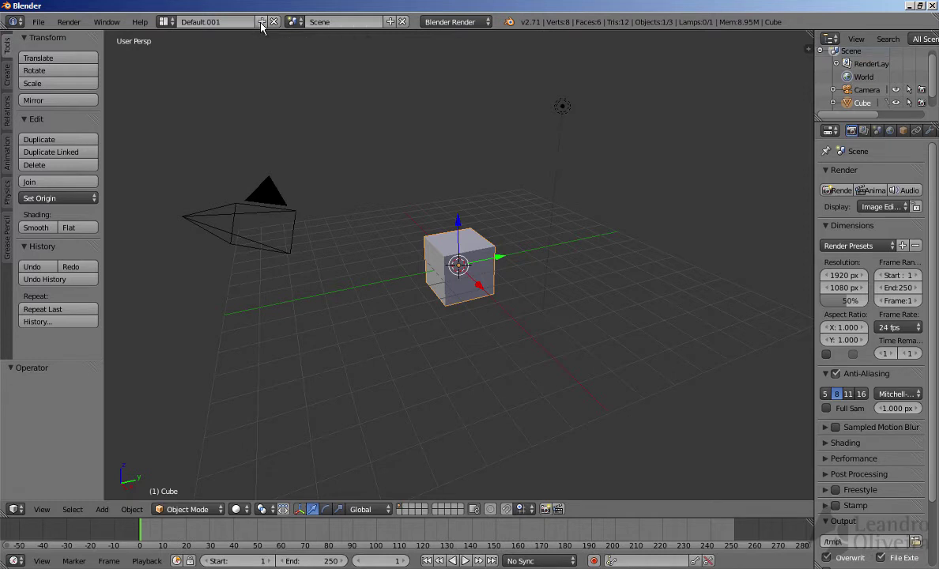
left_click(218, 22)
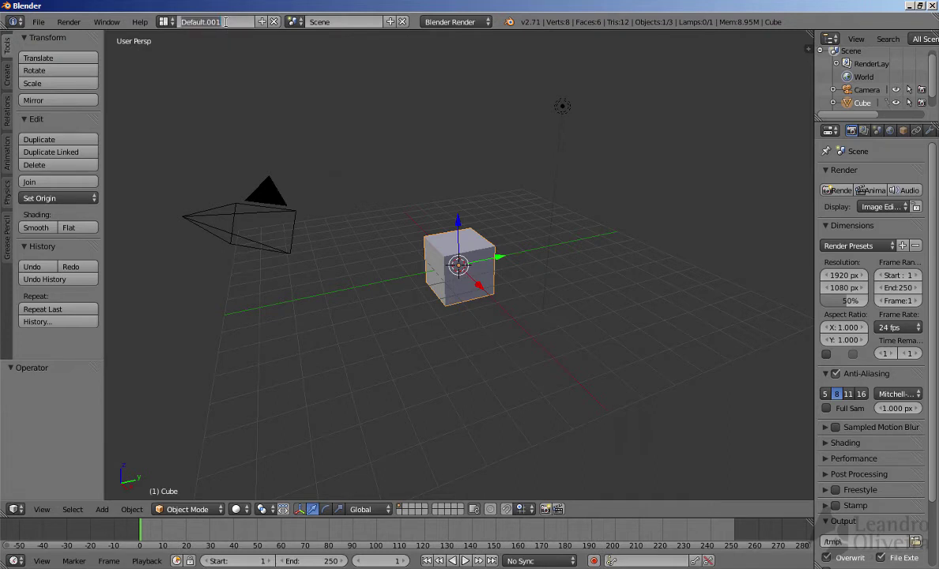
type("Teste")
key("Return")
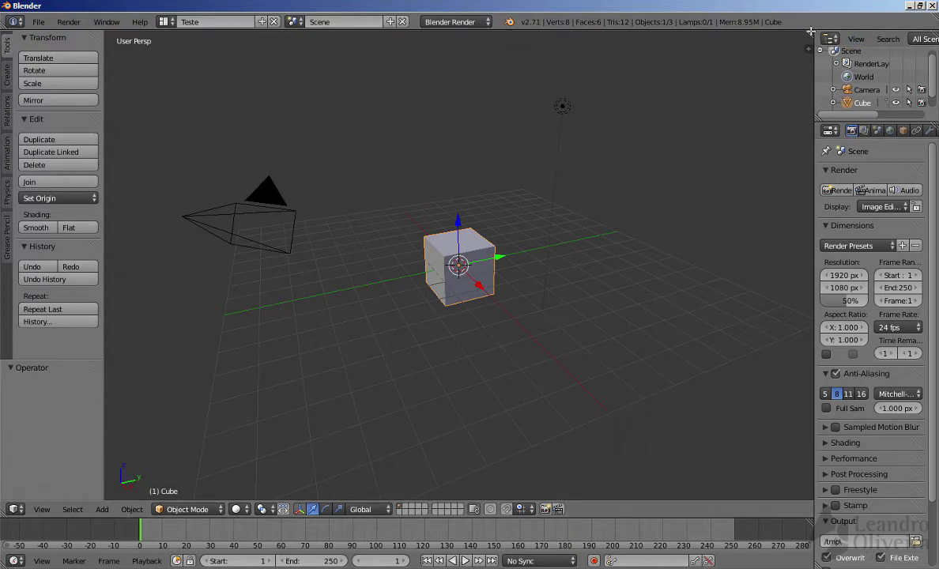
Step: Split the 3D View into two columns and divide the second column into an upper and a lower area
left_click_drag(808, 46, 401, 76)
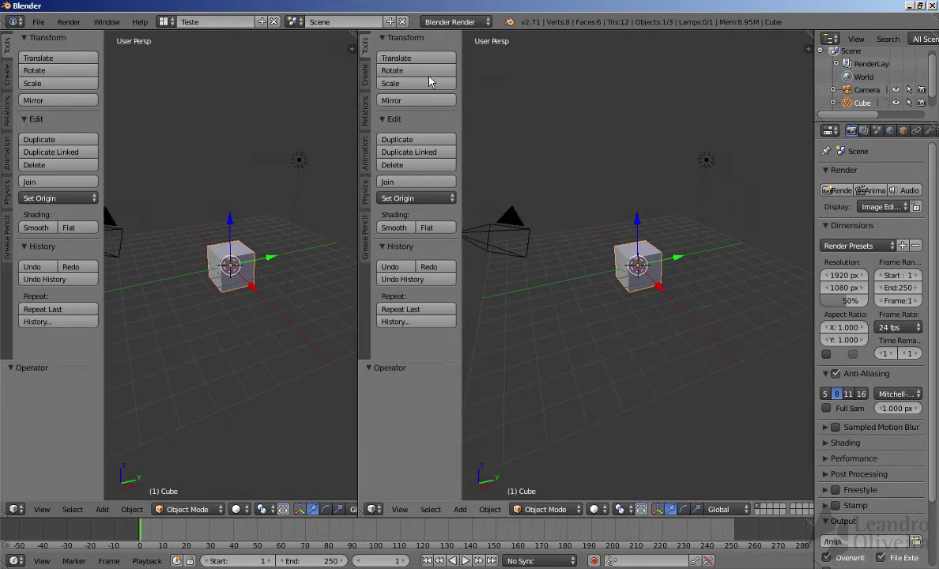
left_click_drag(396, 120, 409, 280)
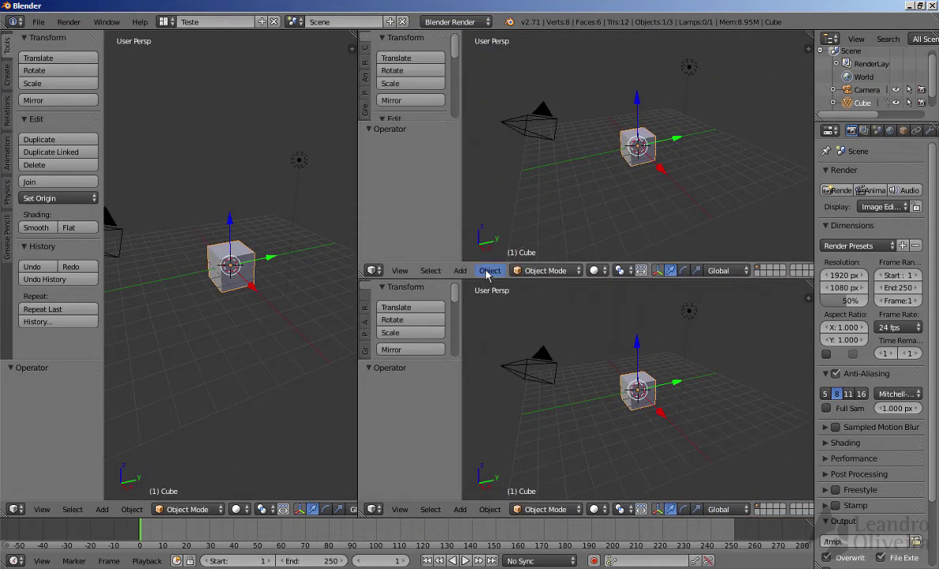
Step: Set the second column's upper area to Graph Editor and its lower area to Dope Sheet
left_click(373, 270)
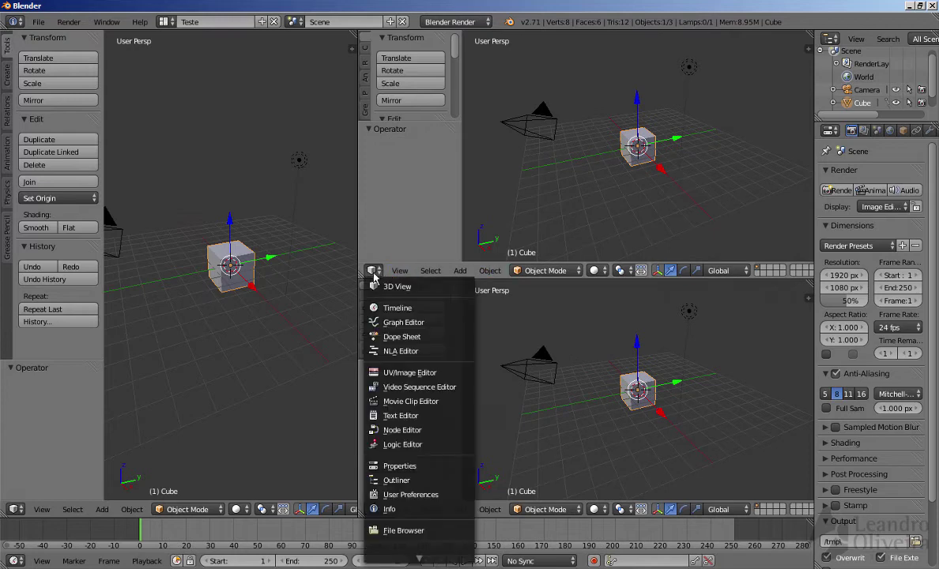
left_click(400, 322)
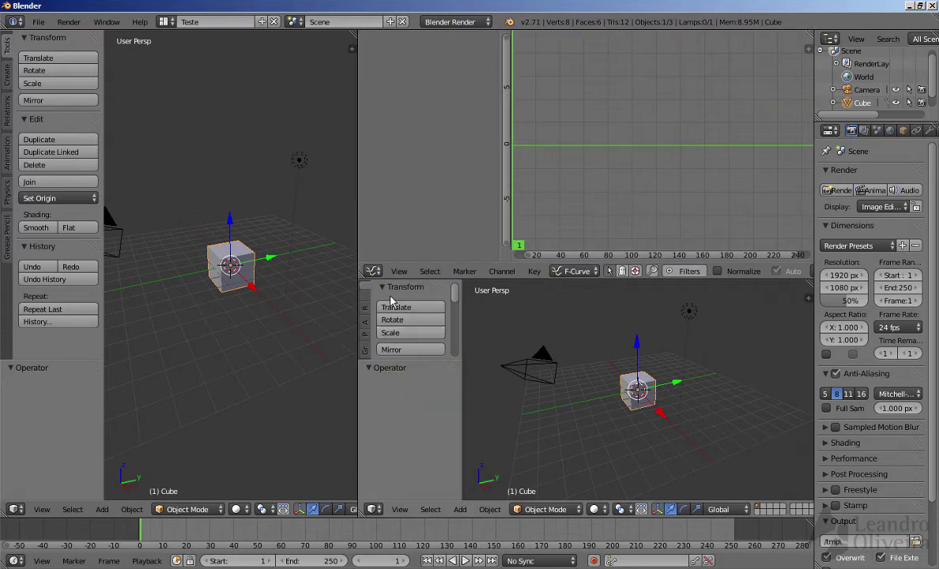
left_click(374, 510)
left_click(397, 430)
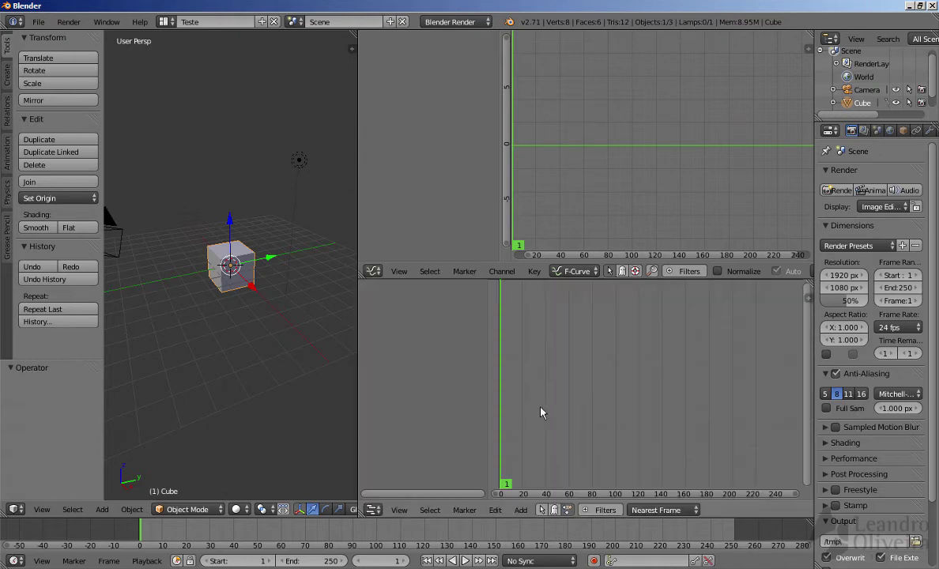
left_click(373, 510)
left_click(401, 445)
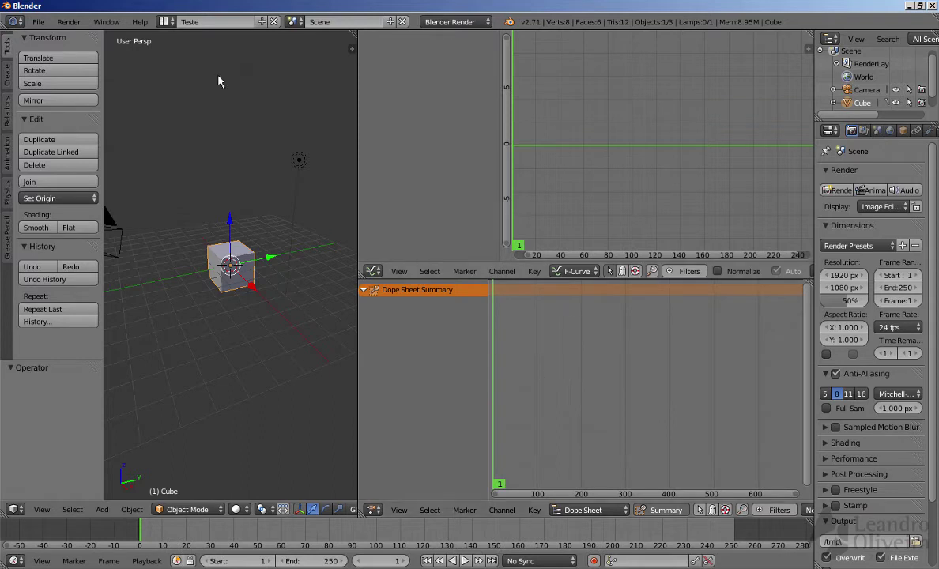
Step: Switch the screen layout to Animation, back to Teste, and finally to Default
left_click(162, 24)
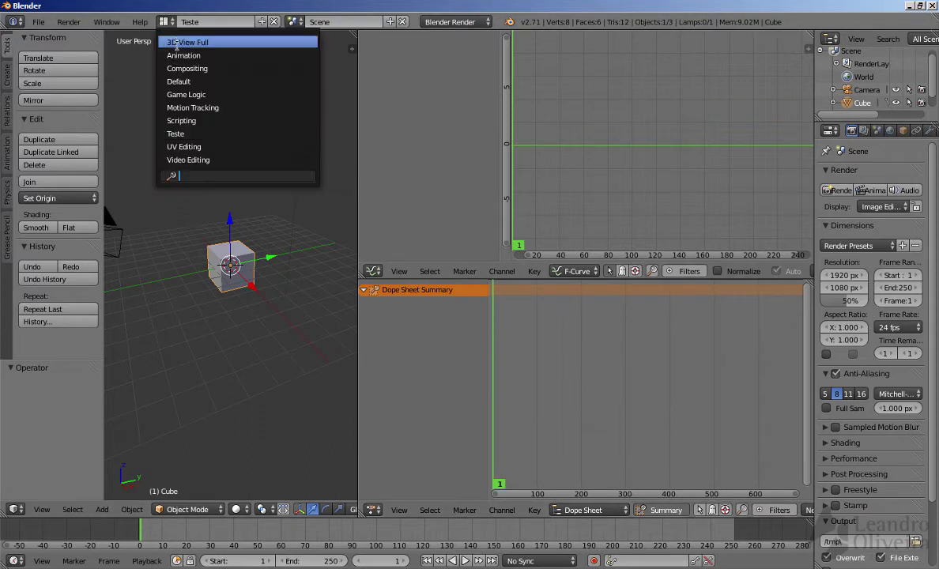
left_click(178, 55)
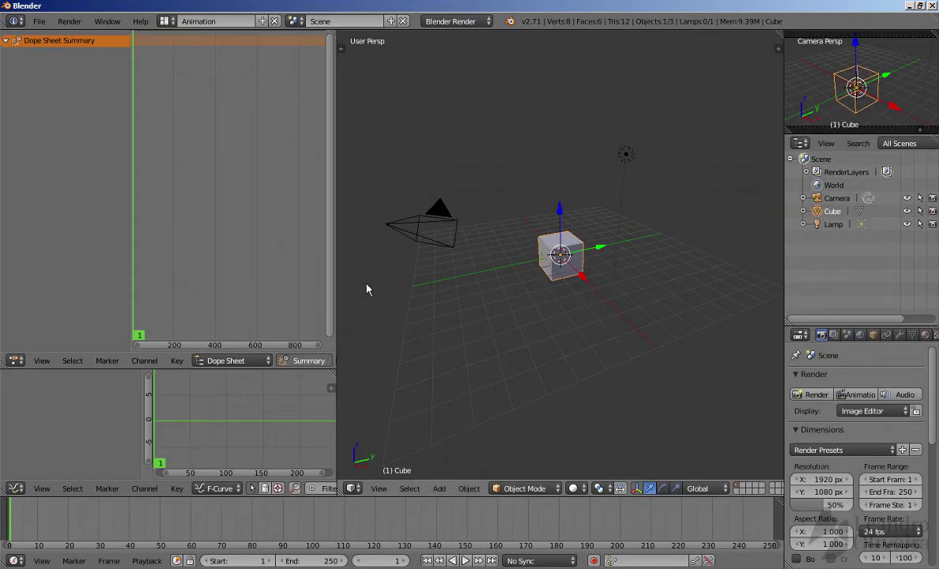
left_click(163, 22)
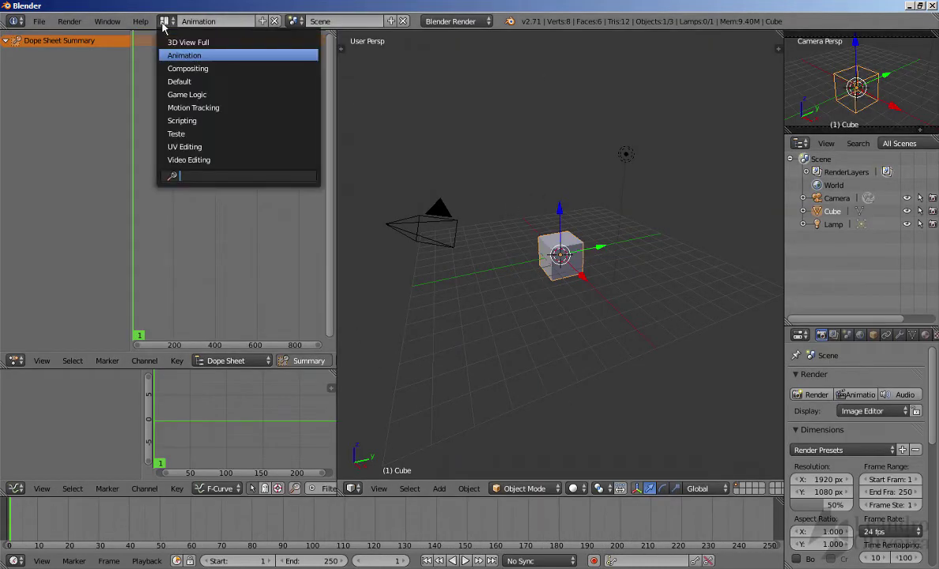
left_click(192, 134)
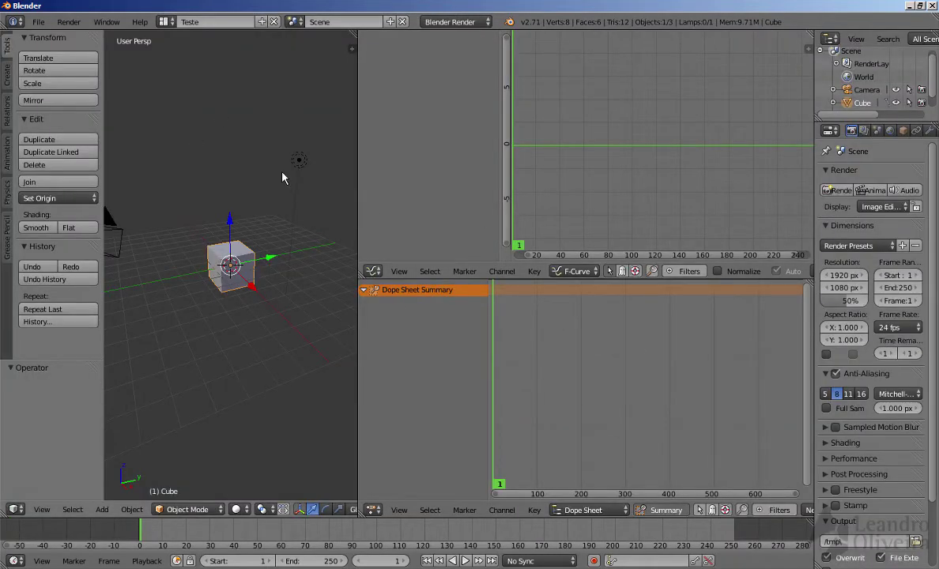
left_click(164, 21)
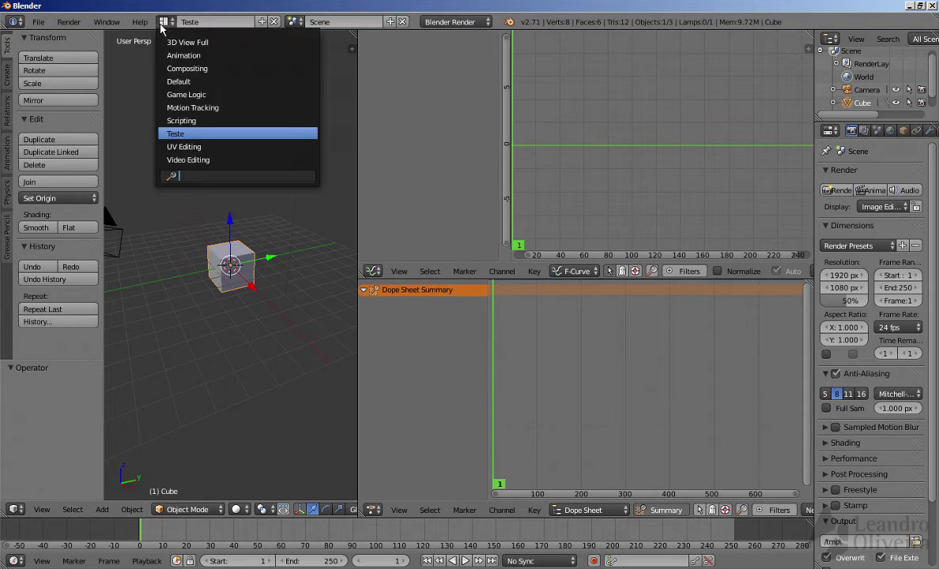
left_click(175, 82)
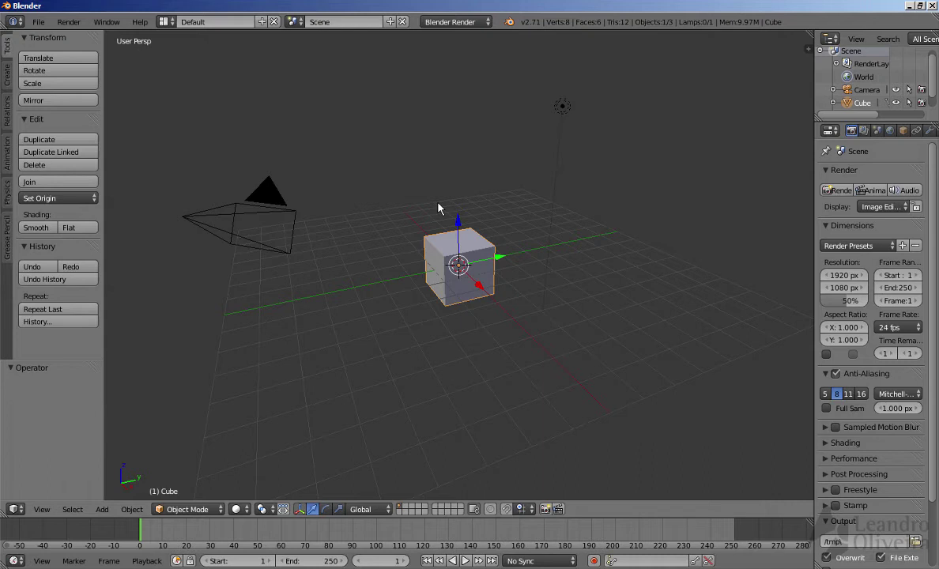
Step: Turn on Quad View in the 3D View, and toggle it back to the single perspective view
left_click(41, 510)
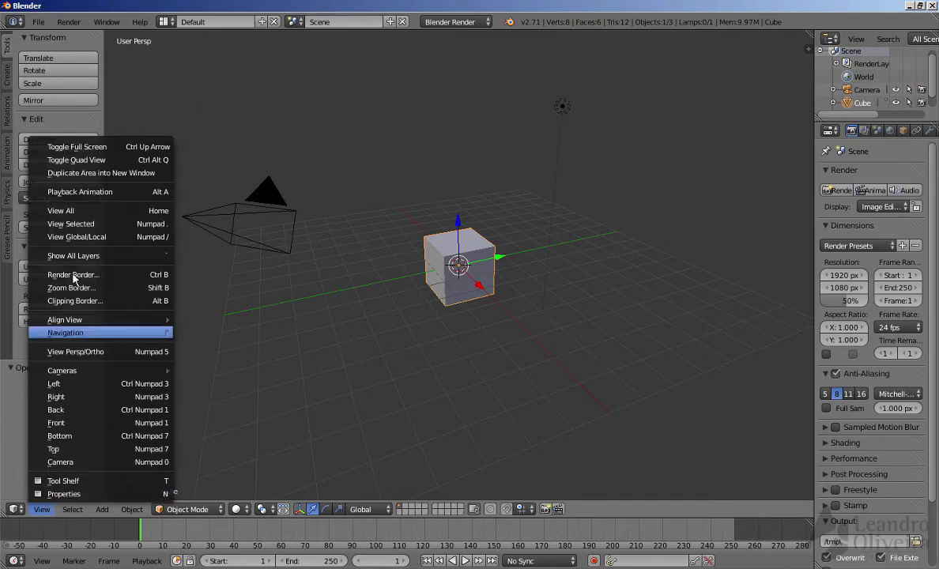
left_click(157, 162)
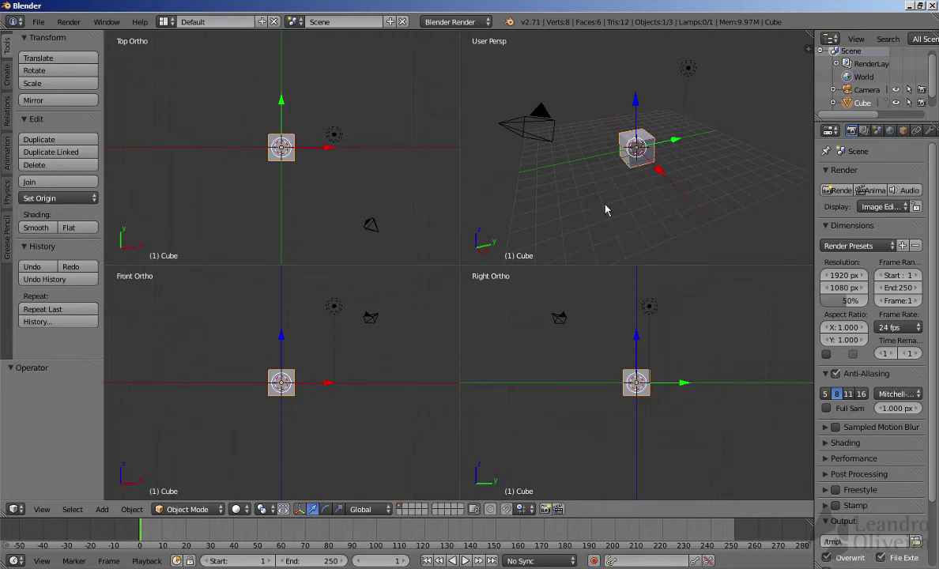
key("ctrl+alt+q")
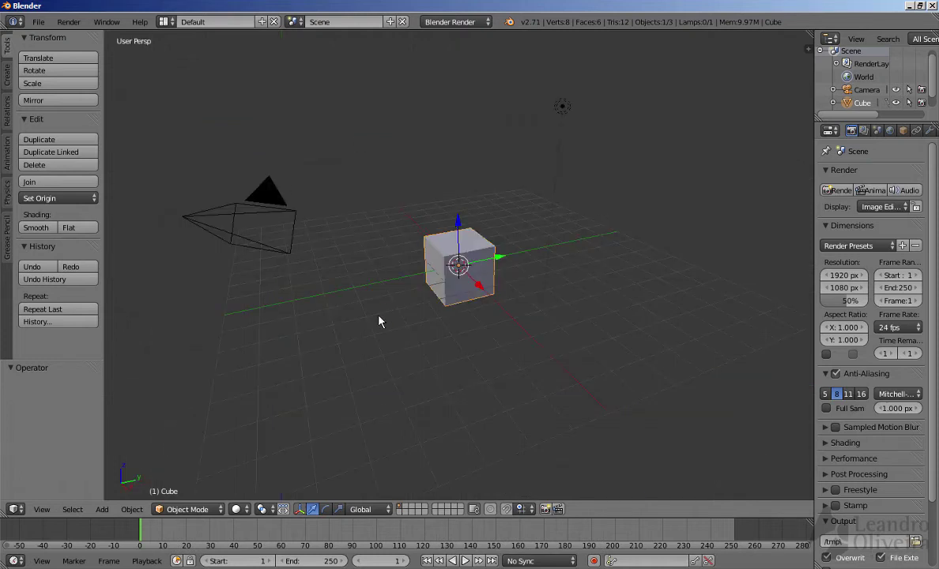
Step: Snap the 3D cursor to the center, and place it at several spots in the 3D View, ending in the empty space between camera and lamp
key("shift+s")
left_click(573, 257)
left_click(266, 198)
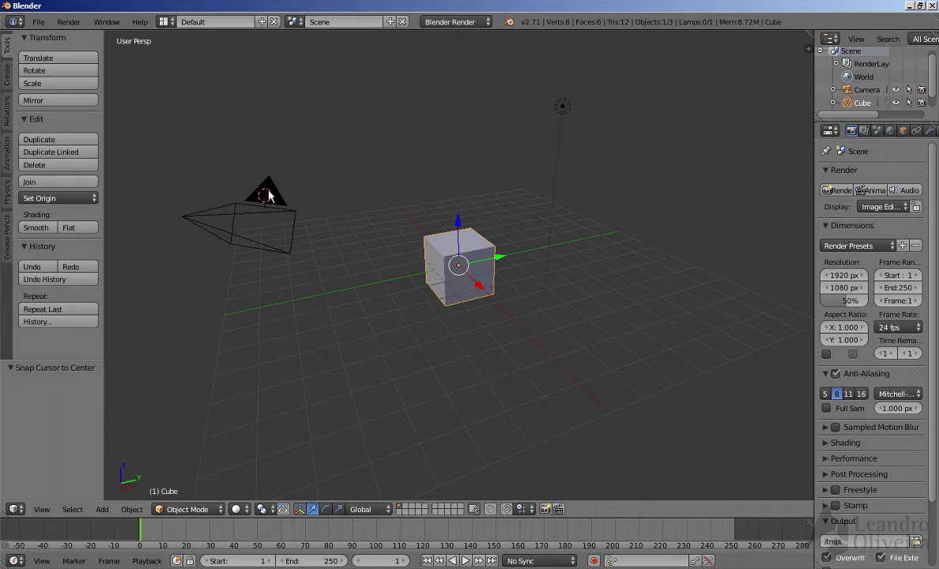
left_click(298, 117)
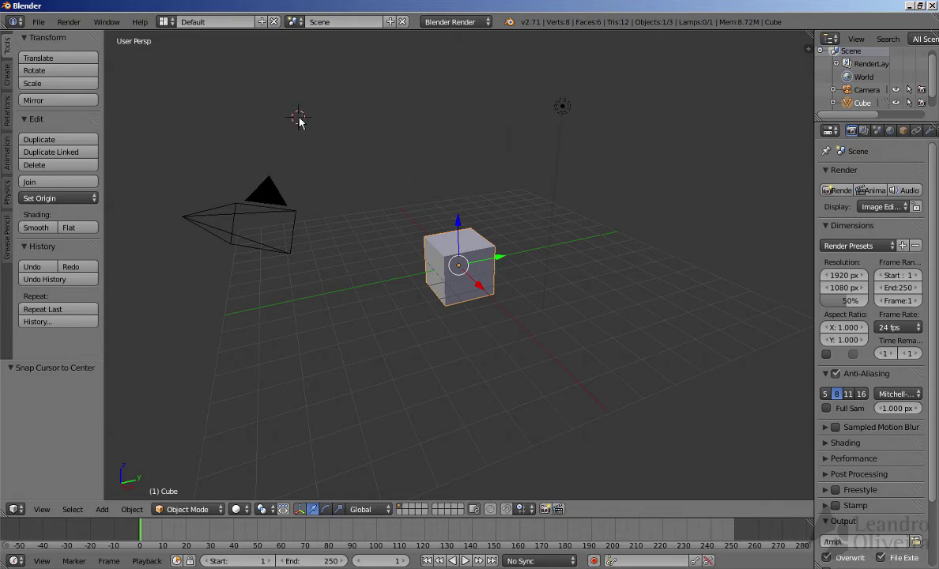
left_click(753, 222)
left_click(607, 365)
left_click(277, 395)
left_click(321, 273)
left_click(166, 192)
left_click(366, 116)
Step: Select the lamp, the camera and finally the cube in the 3D View
right_click(561, 109)
right_click(242, 188)
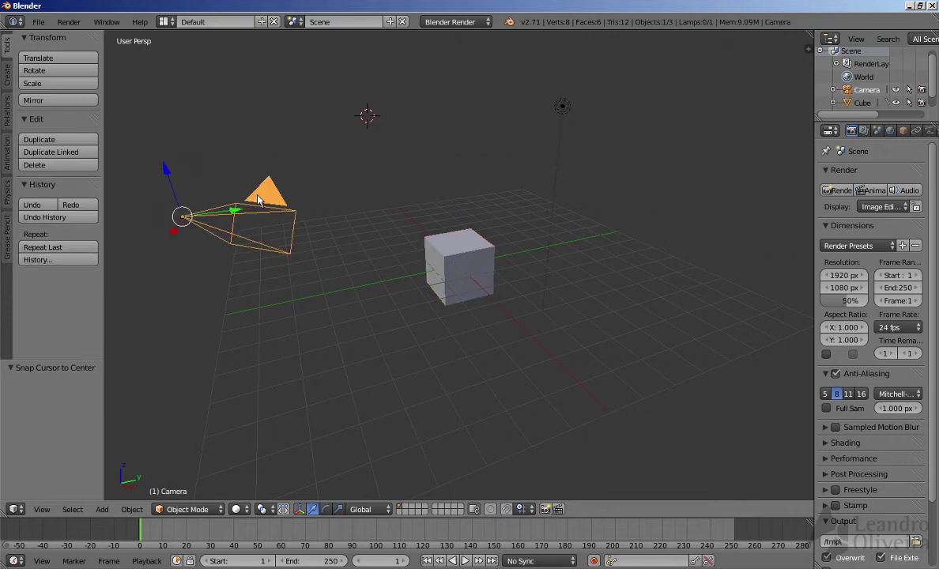
right_click(452, 262)
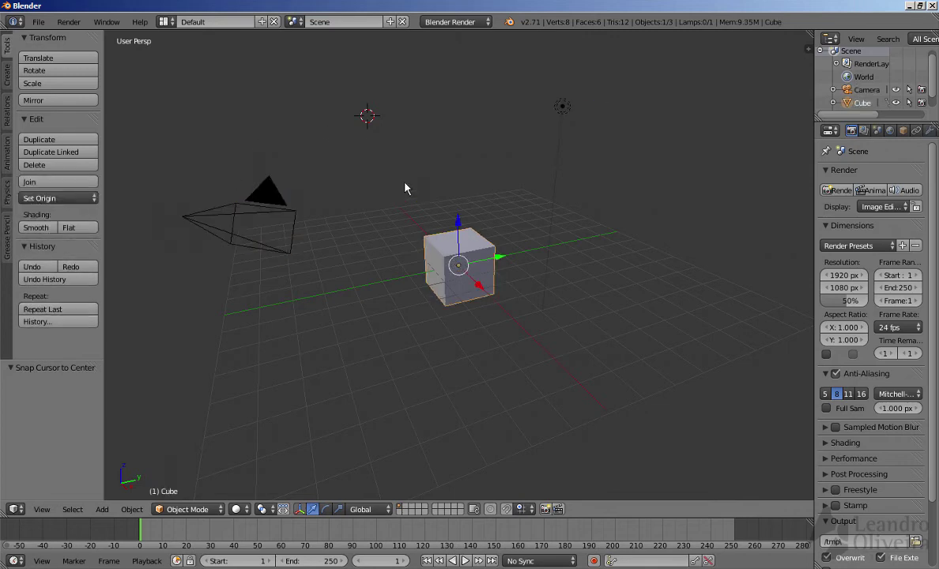
Step: Select the lamp, and set Select With to Left in the User Preferences input settings, saving the user settings and closing the preferences
right_click(561, 110)
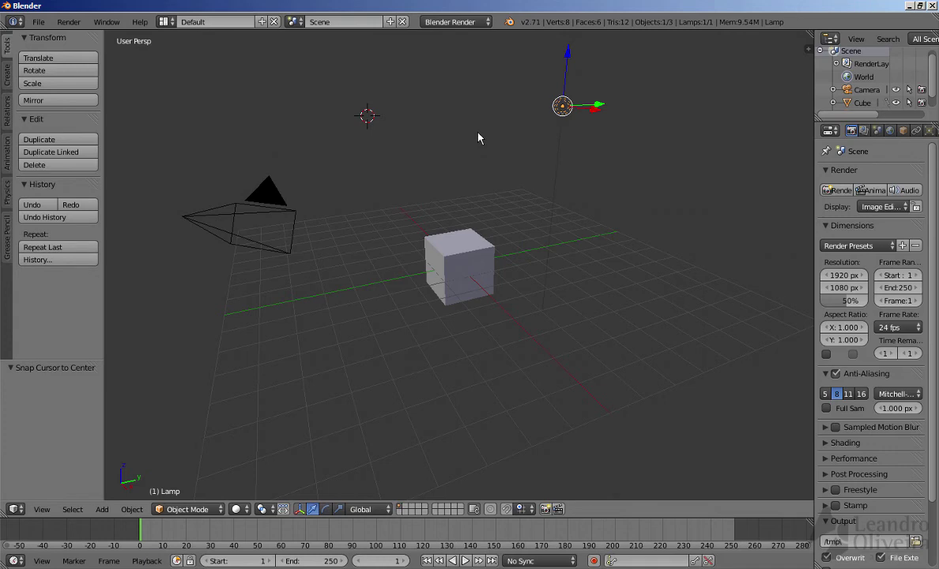
left_click(38, 21)
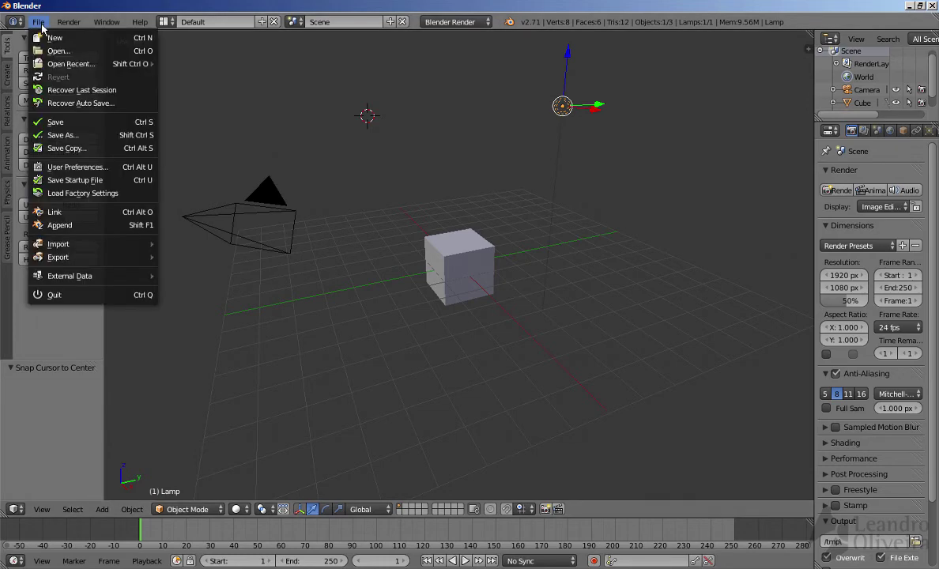
left_click(84, 168)
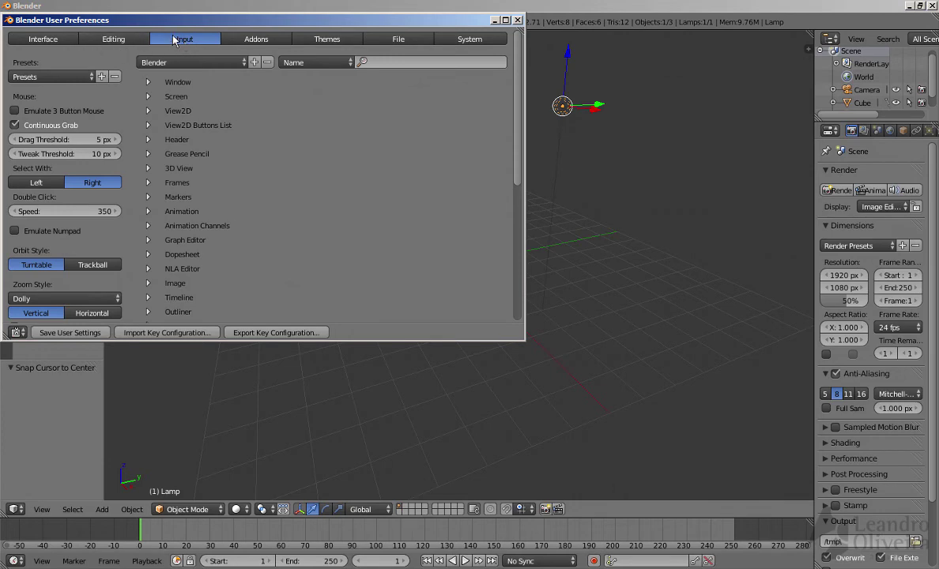
left_click_drag(180, 23, 254, 60)
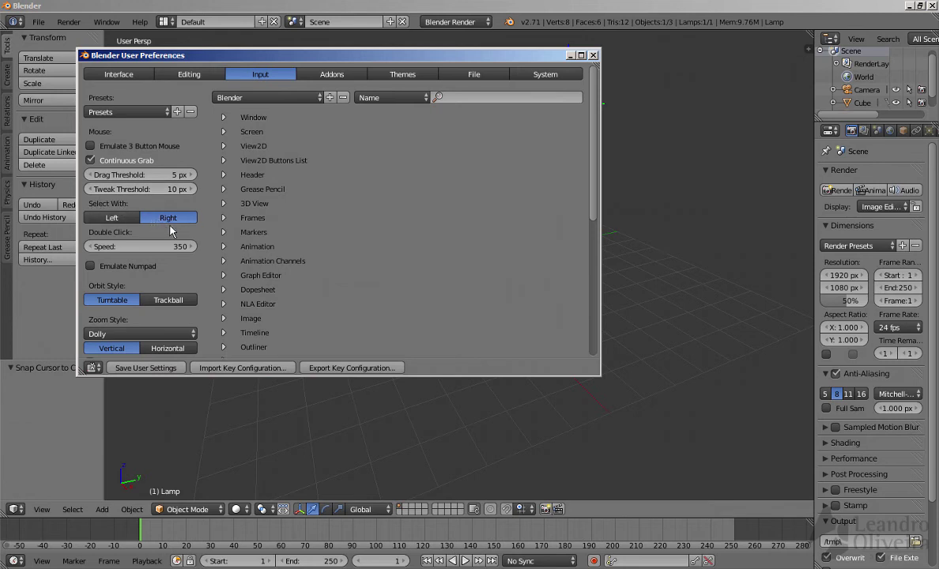
left_click(109, 219)
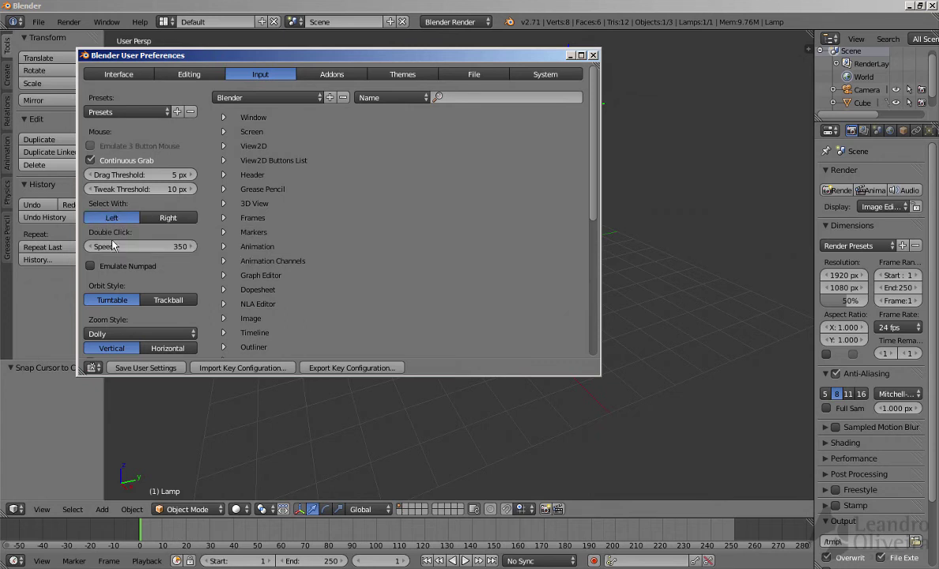
left_click(139, 368)
left_click(594, 56)
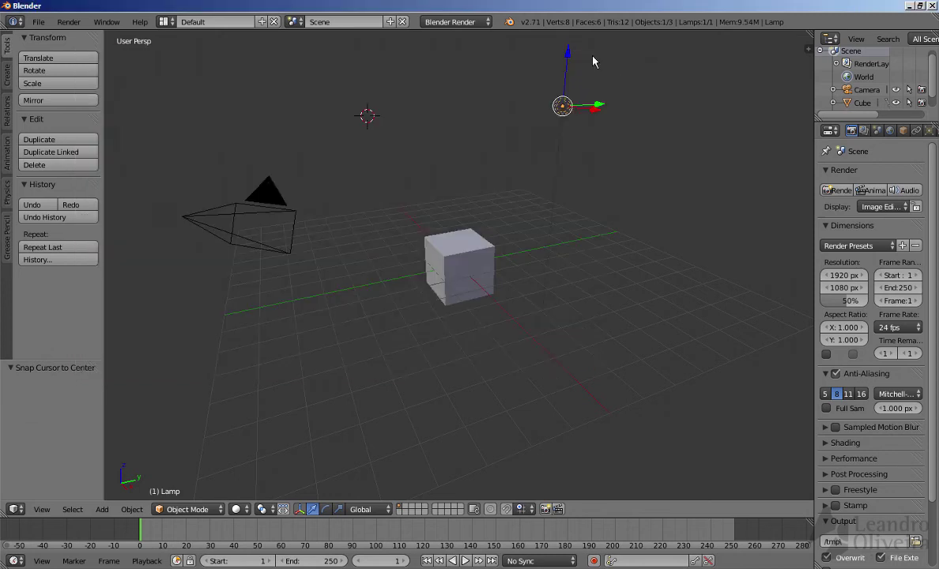
Step: Select the cube, the lamp and finally the camera in the 3D View, and place the 3D cursor in the empty grid area beside the cube
right_click(475, 260)
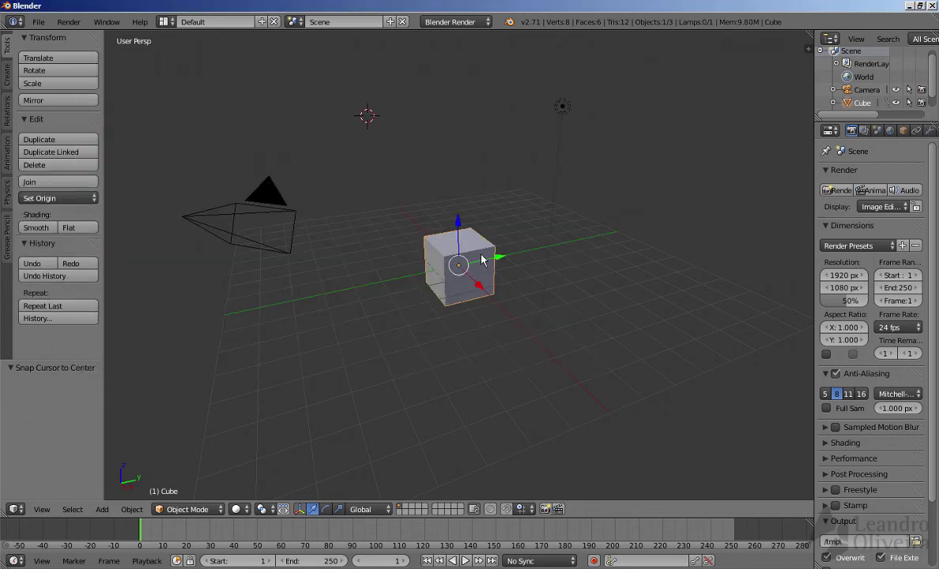
right_click(564, 109)
right_click(269, 190)
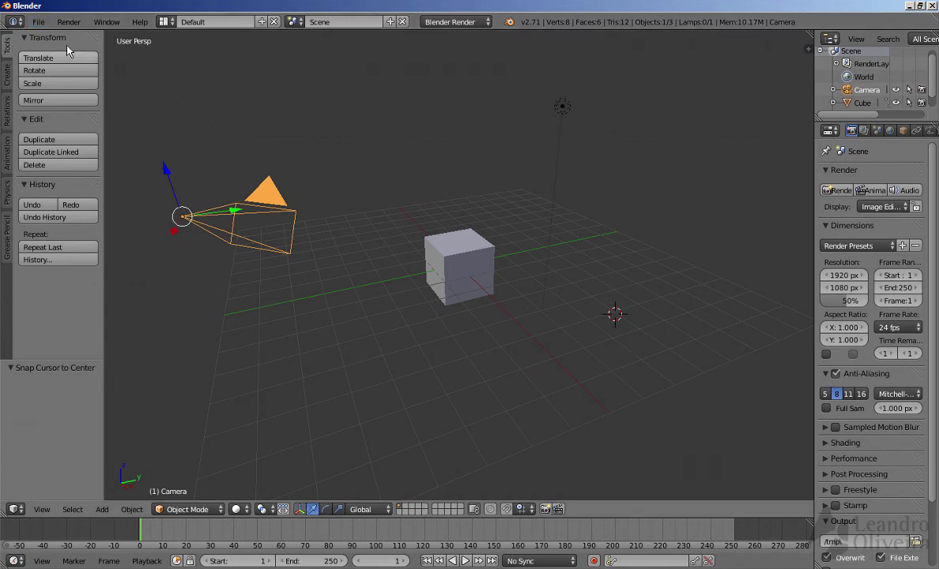
left_click(34, 25)
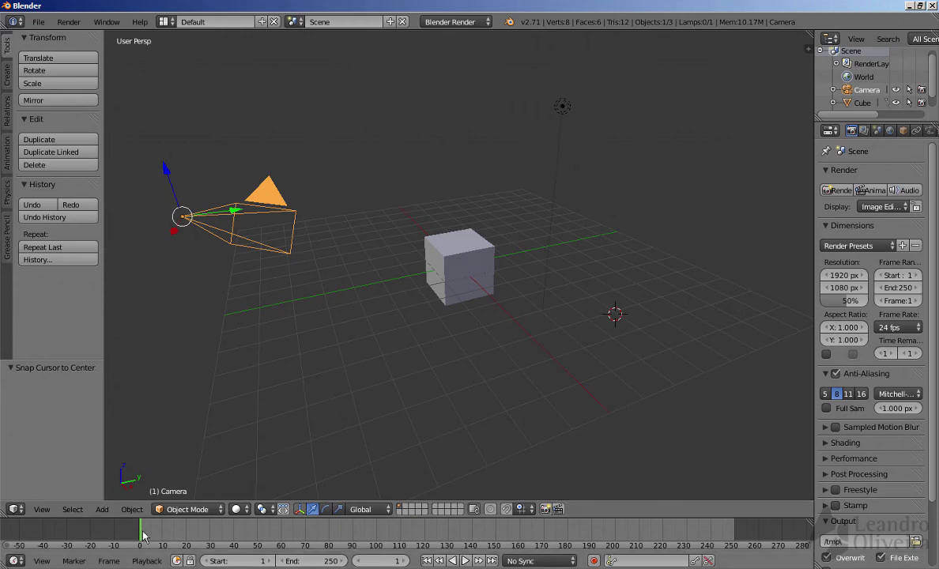
Step: Switch to a new Windows Explorer window and go to the folder C:\Users\USER\AppData\Roaming
key("super+e")
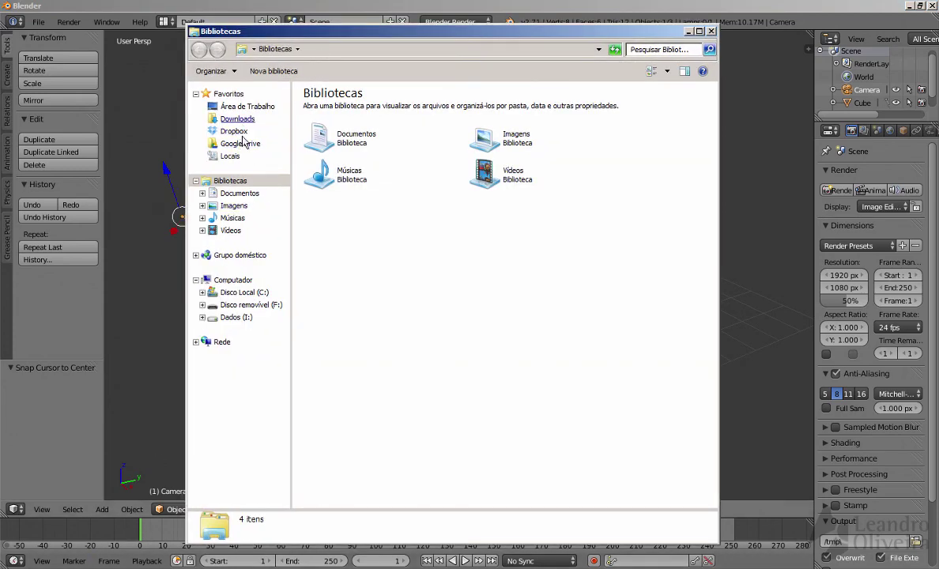
left_click(235, 294)
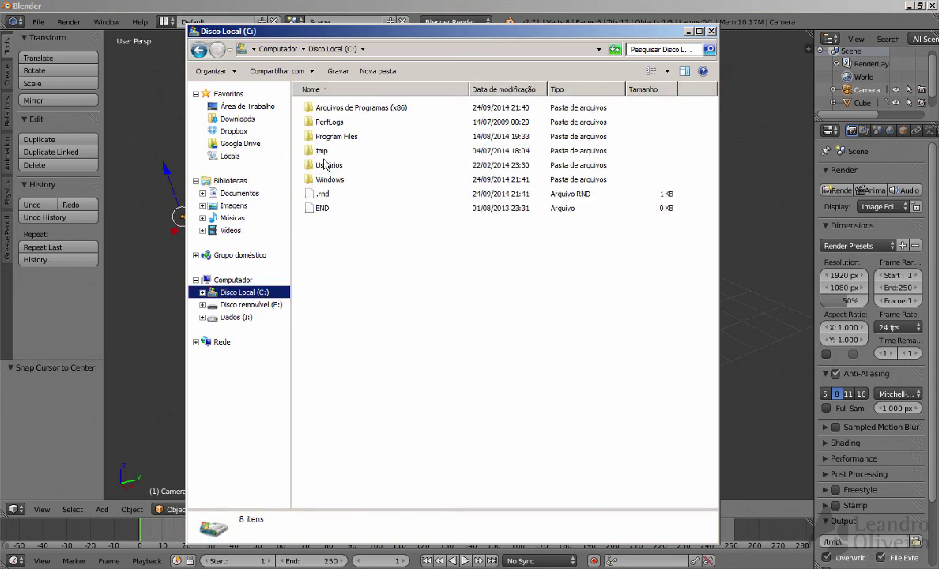
double_click(323, 160)
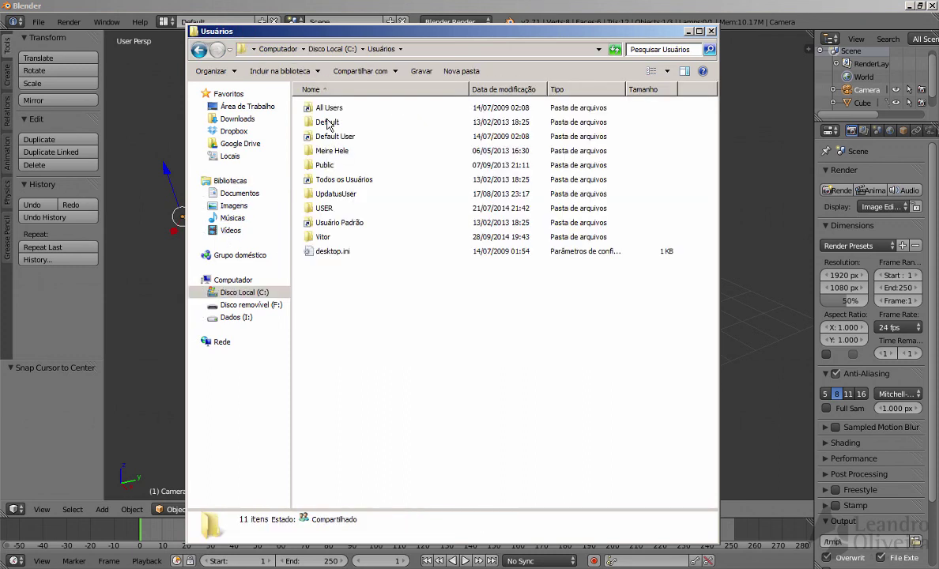
double_click(305, 204)
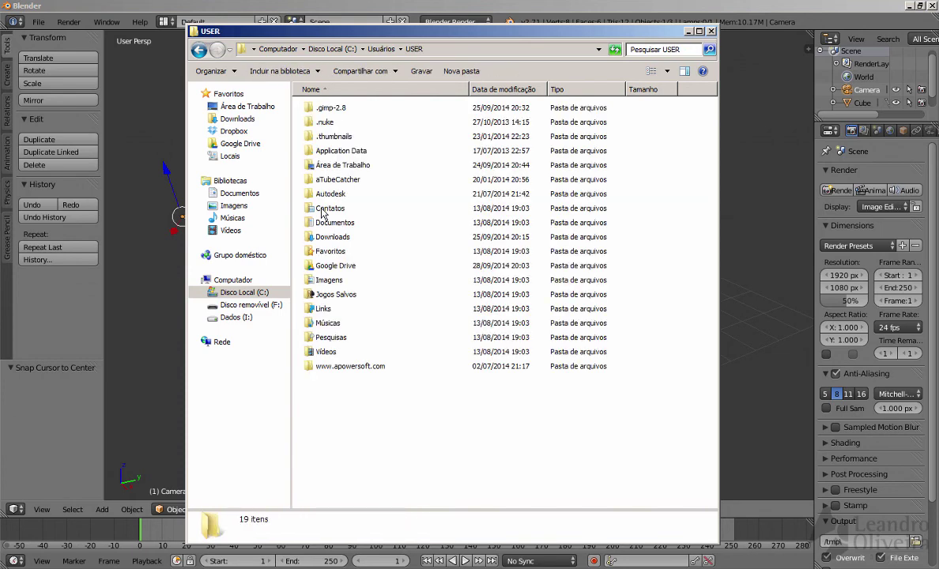
left_click(416, 50)
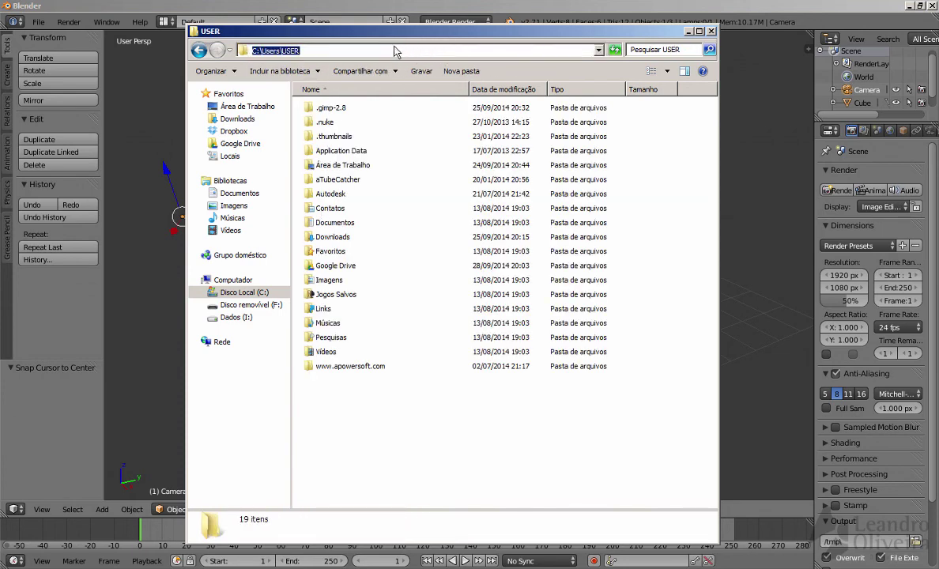
left_click(395, 53)
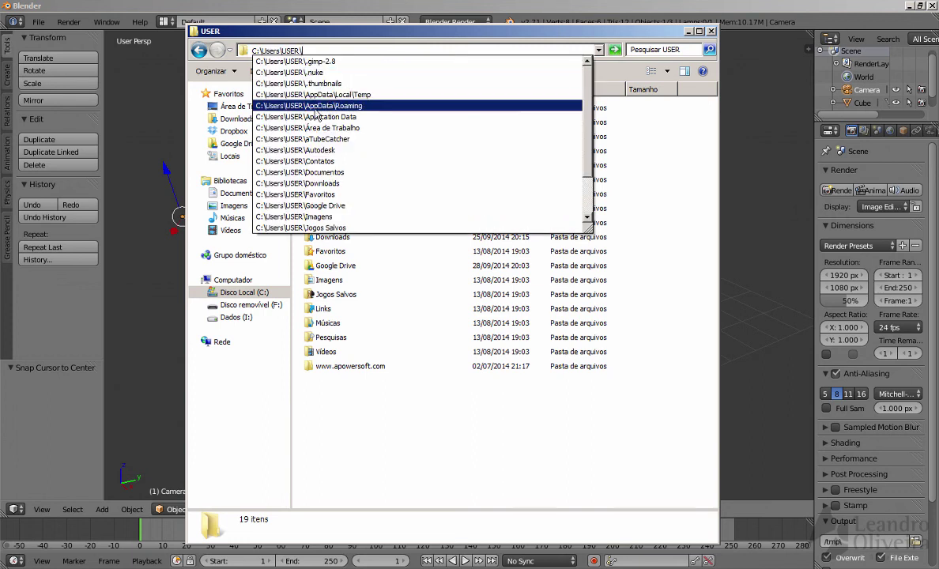
left_click(354, 110)
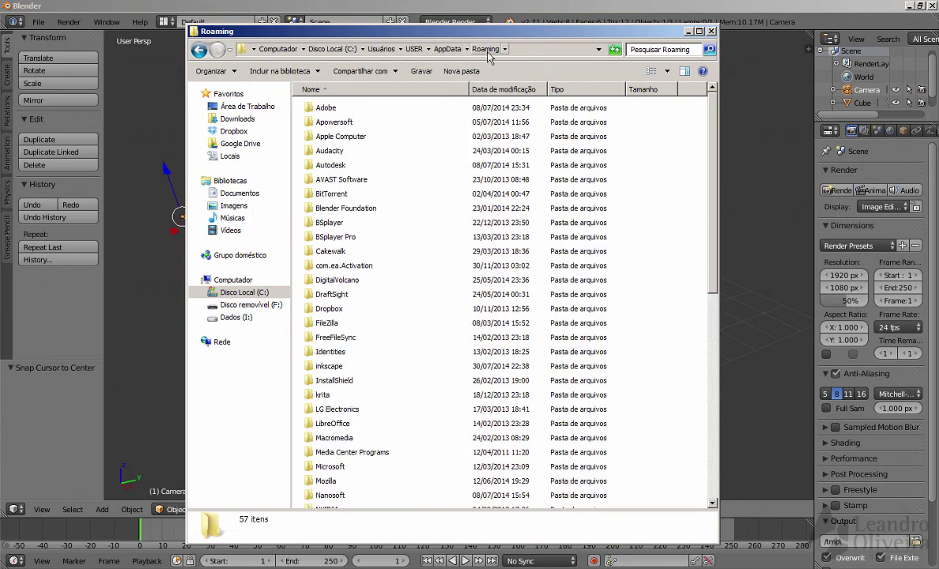
Step: Open the folder Blender Foundation\Blender\2.71\config to view its configuration files
double_click(354, 210)
double_click(326, 111)
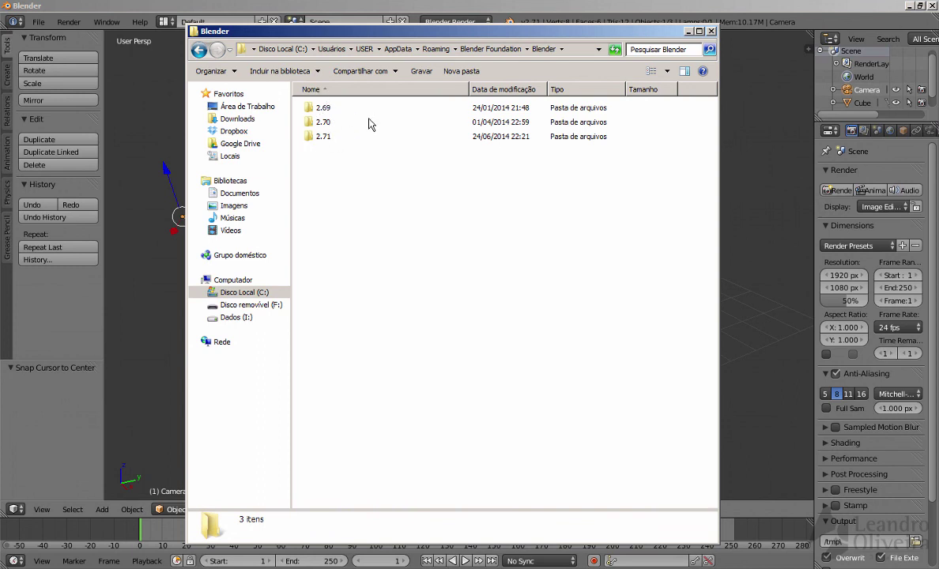
mouse_move(332, 140)
double_click(318, 140)
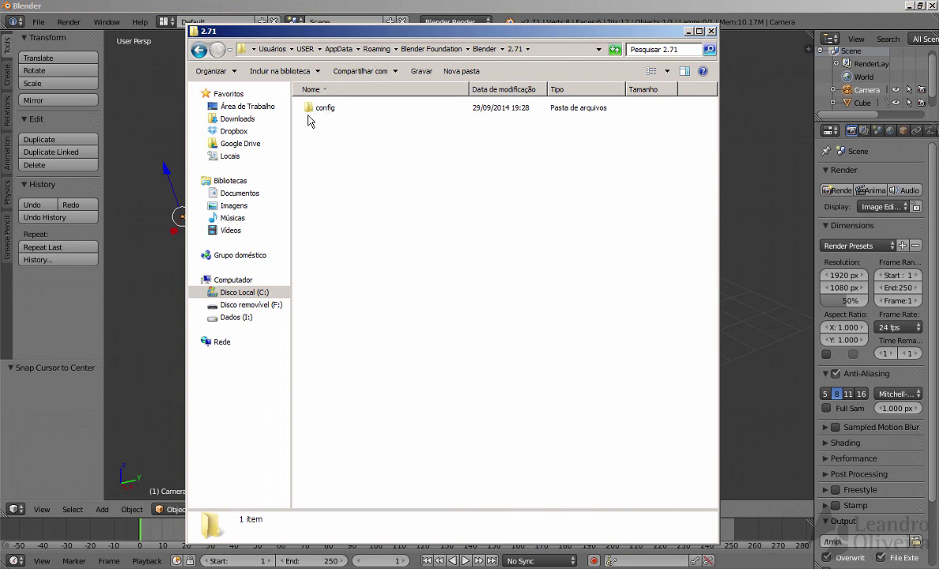
double_click(324, 111)
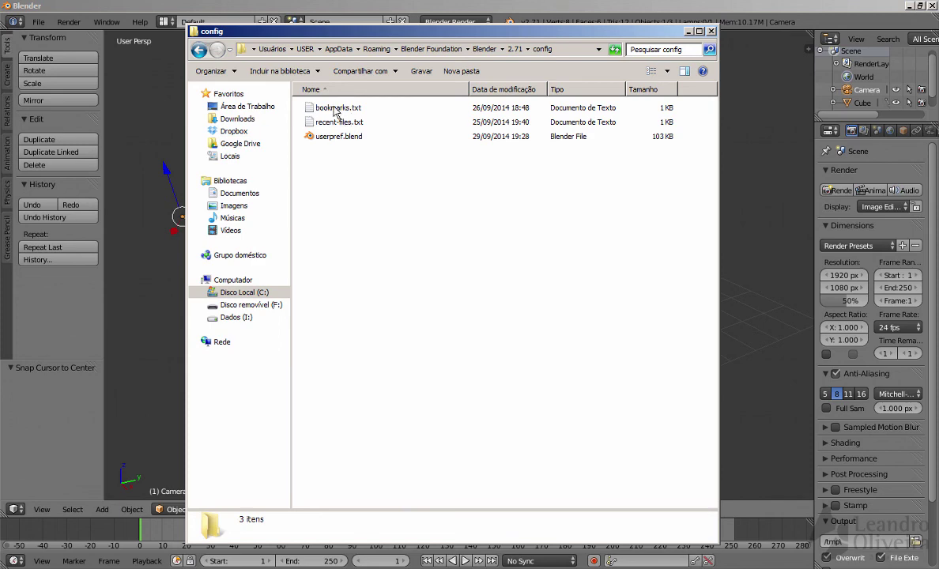
Step: Select bookmarks.txt in the config folder, and view the recent files list and the splash screen in Blender
left_click(314, 106)
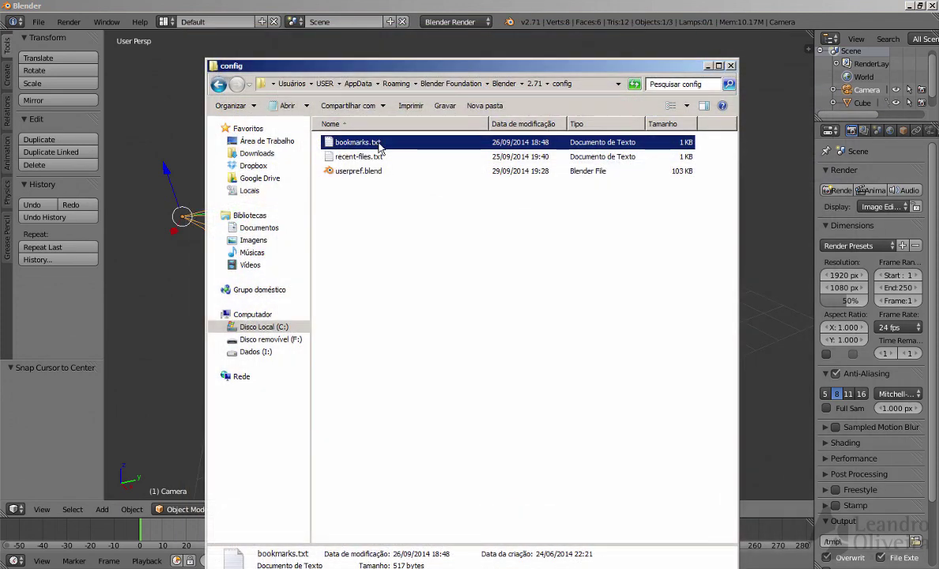
left_click_drag(376, 72, 514, 88)
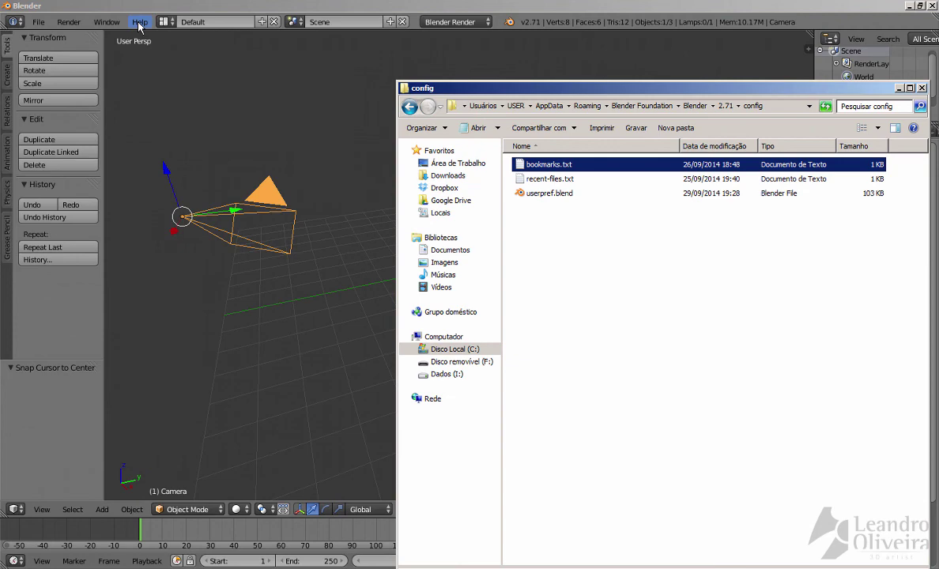
left_click(40, 23)
mouse_move(61, 66)
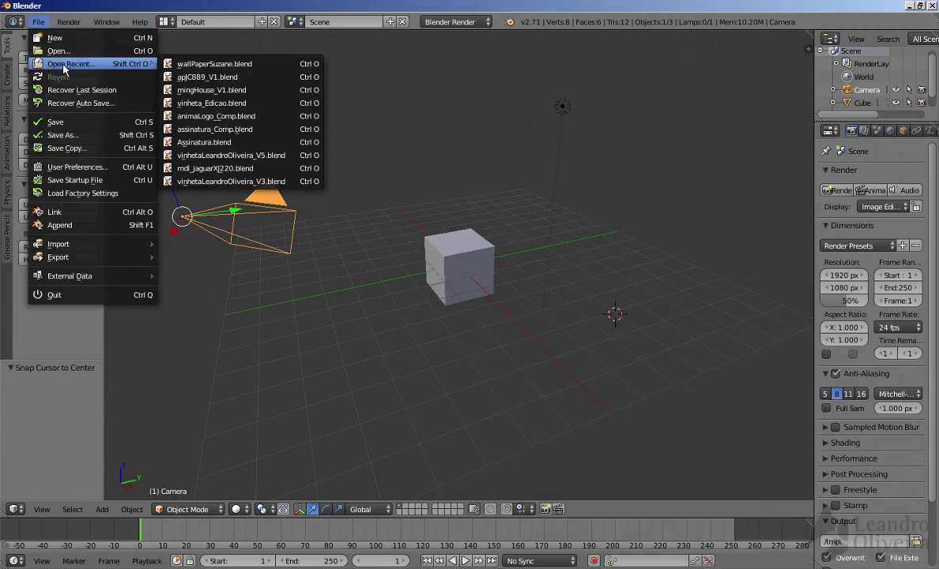
left_click(139, 22)
left_click(224, 192)
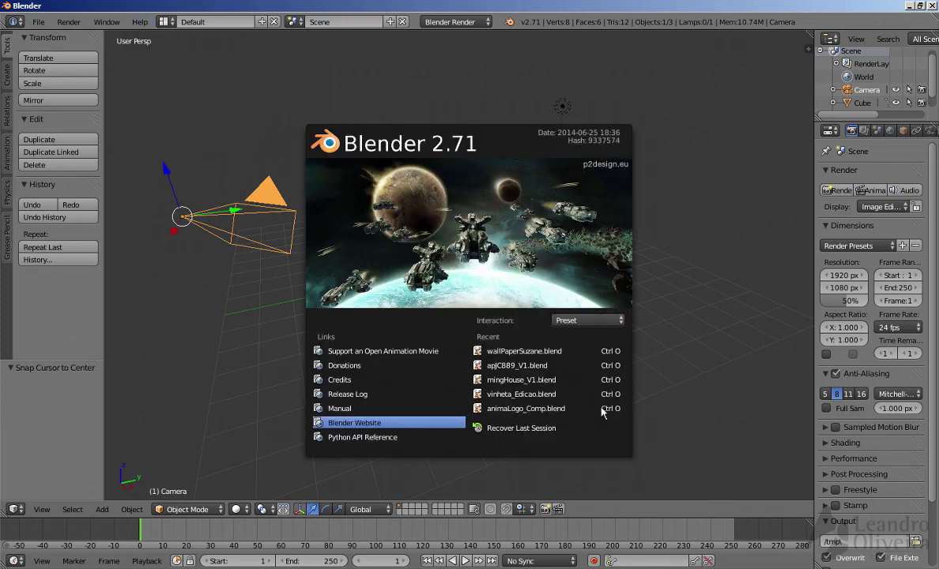
Step: Return to the config folder in Windows Explorer, select userpref.blend to view its details, and close the Explorer window
key("alt+Tab")
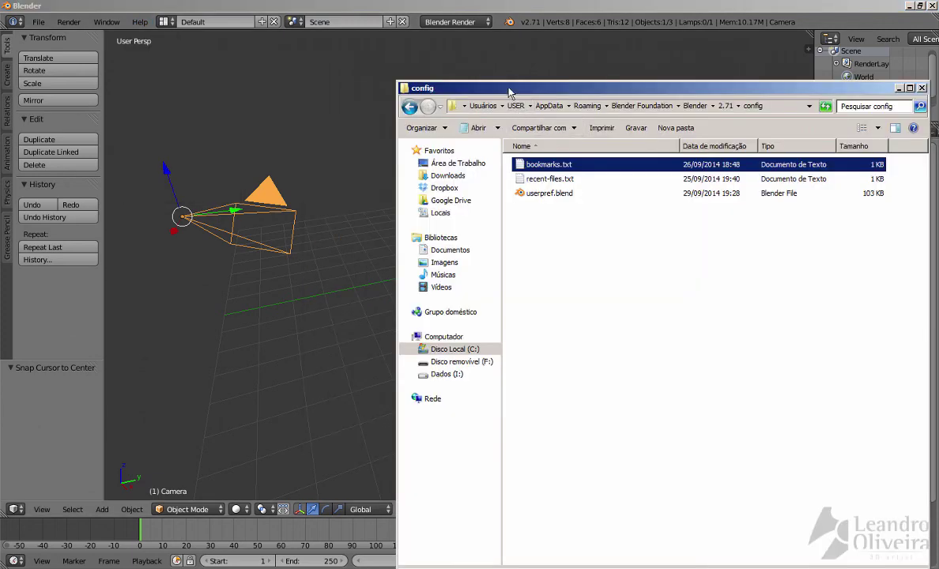
left_click_drag(475, 50, 359, 50)
left_click(418, 158)
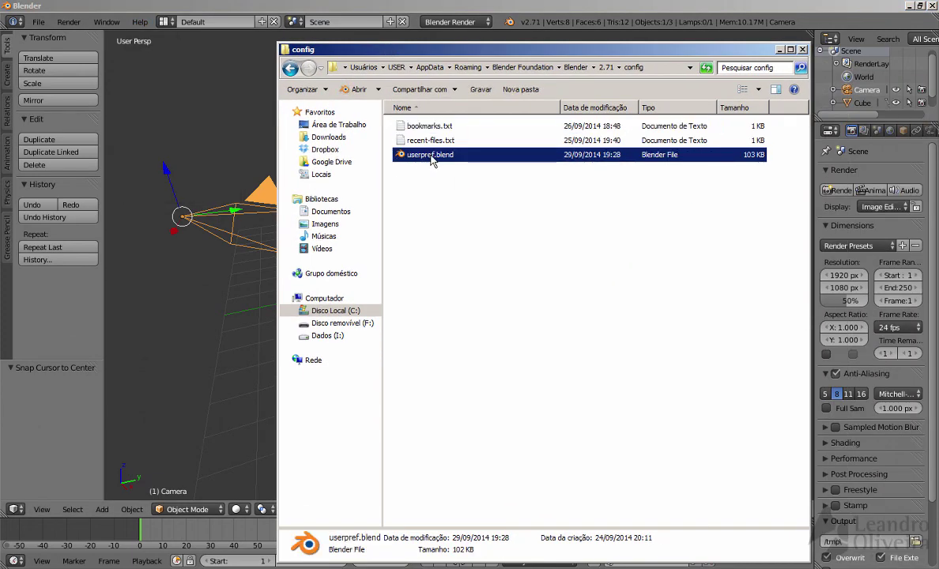
left_click_drag(440, 49, 373, 76)
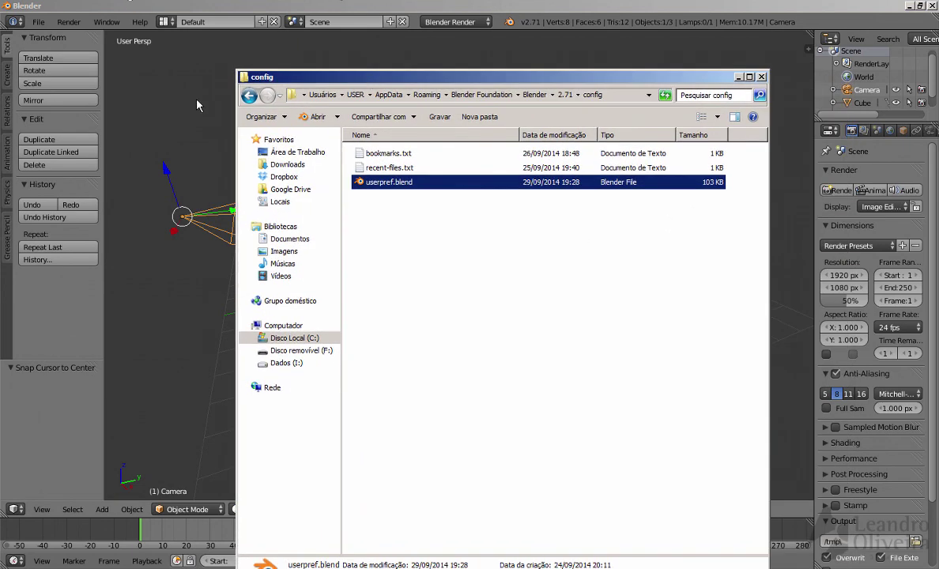
left_click_drag(432, 82, 480, 62)
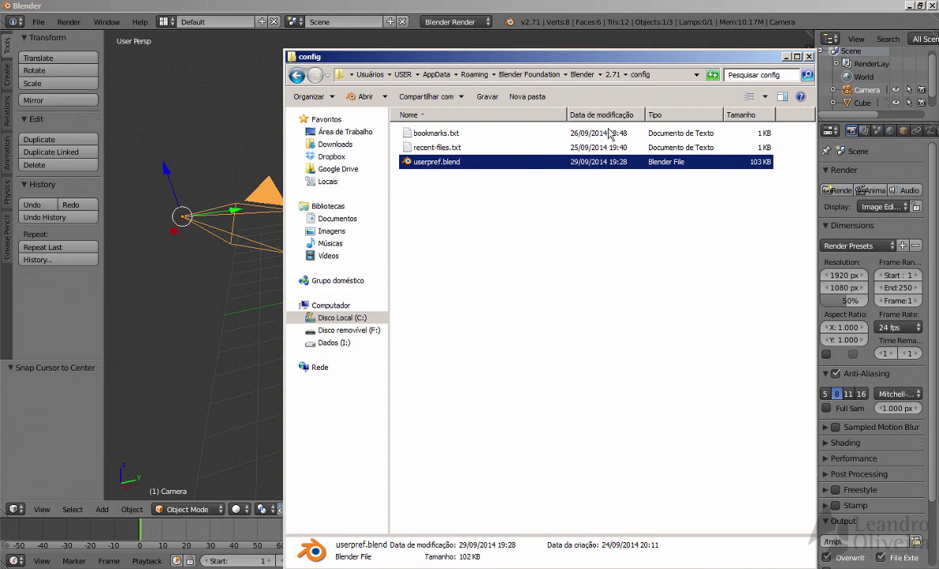
left_click_drag(690, 63, 669, 68)
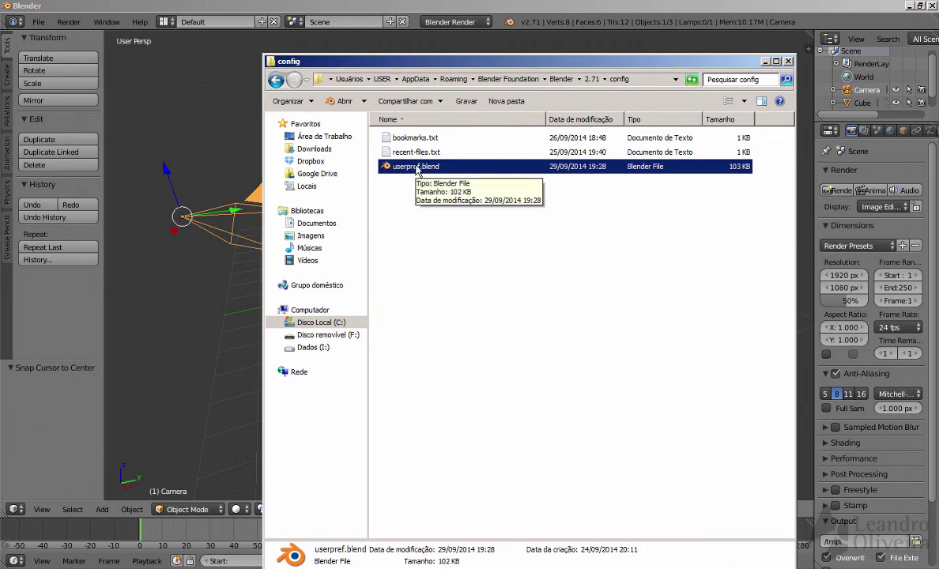
left_click_drag(497, 67, 487, 64)
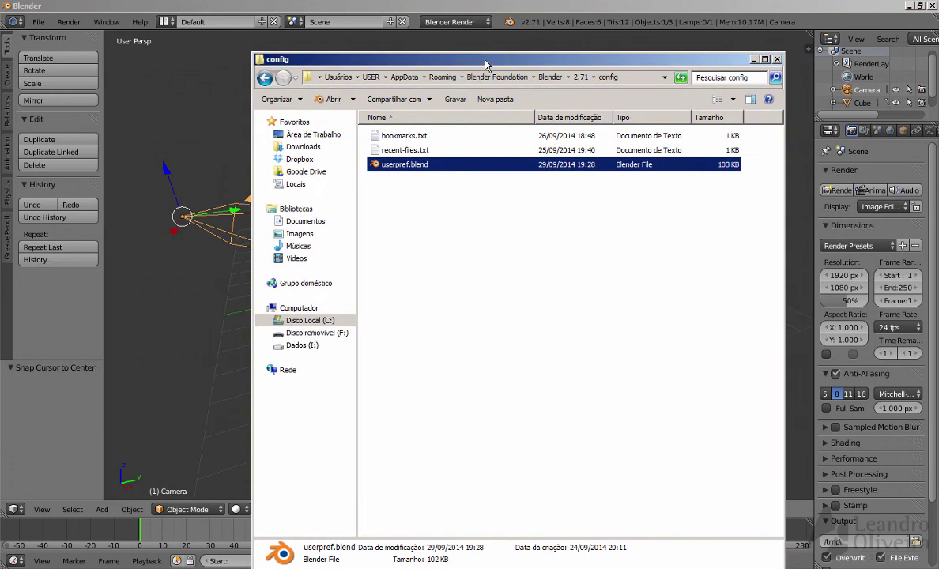
left_click(778, 60)
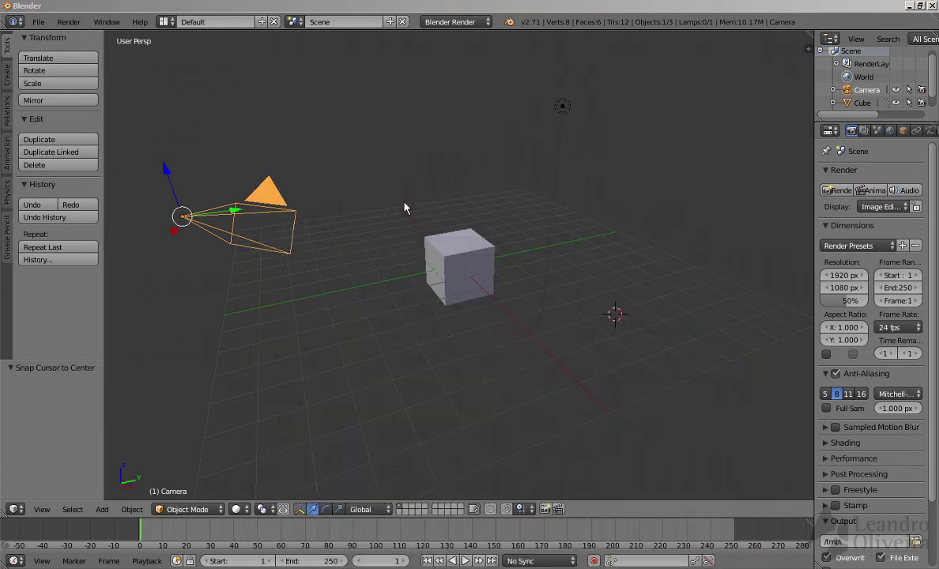